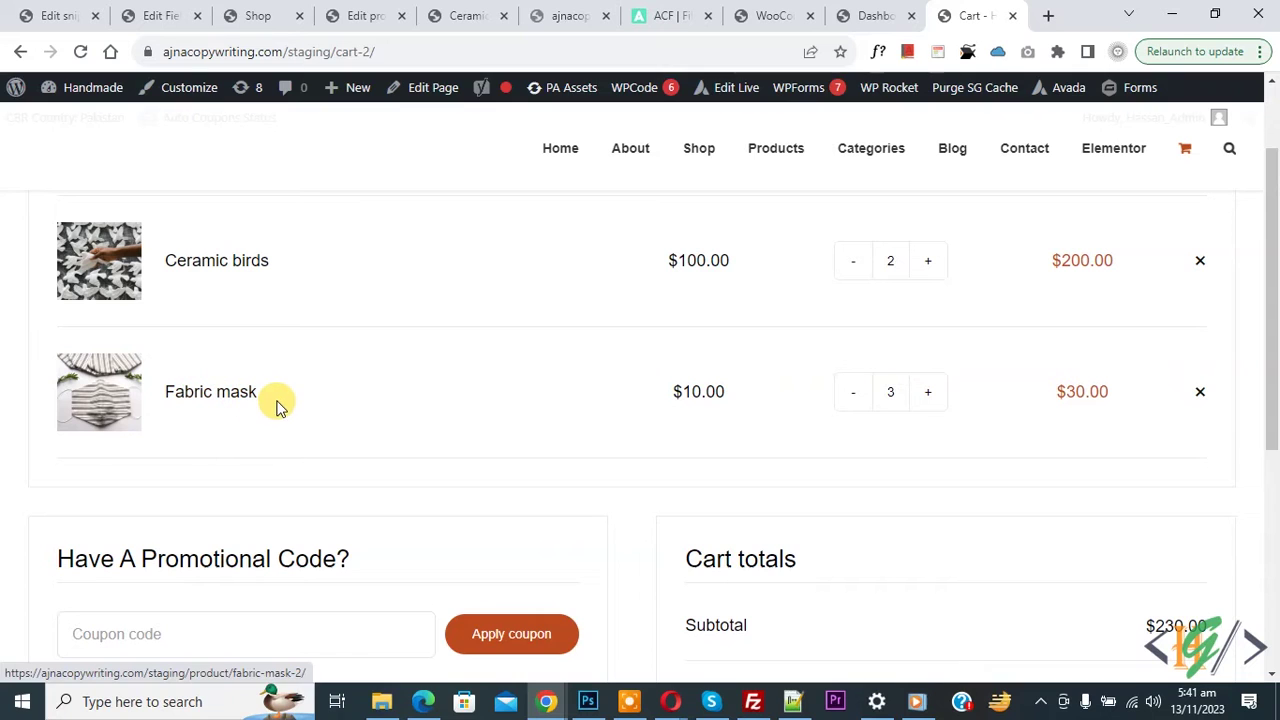
Step: Open the shipping classes section of WooCommerce's shipping settings from the site dashboard
left_click(860, 15)
scroll(557, 171, "down", 2)
mouse_move(46, 440)
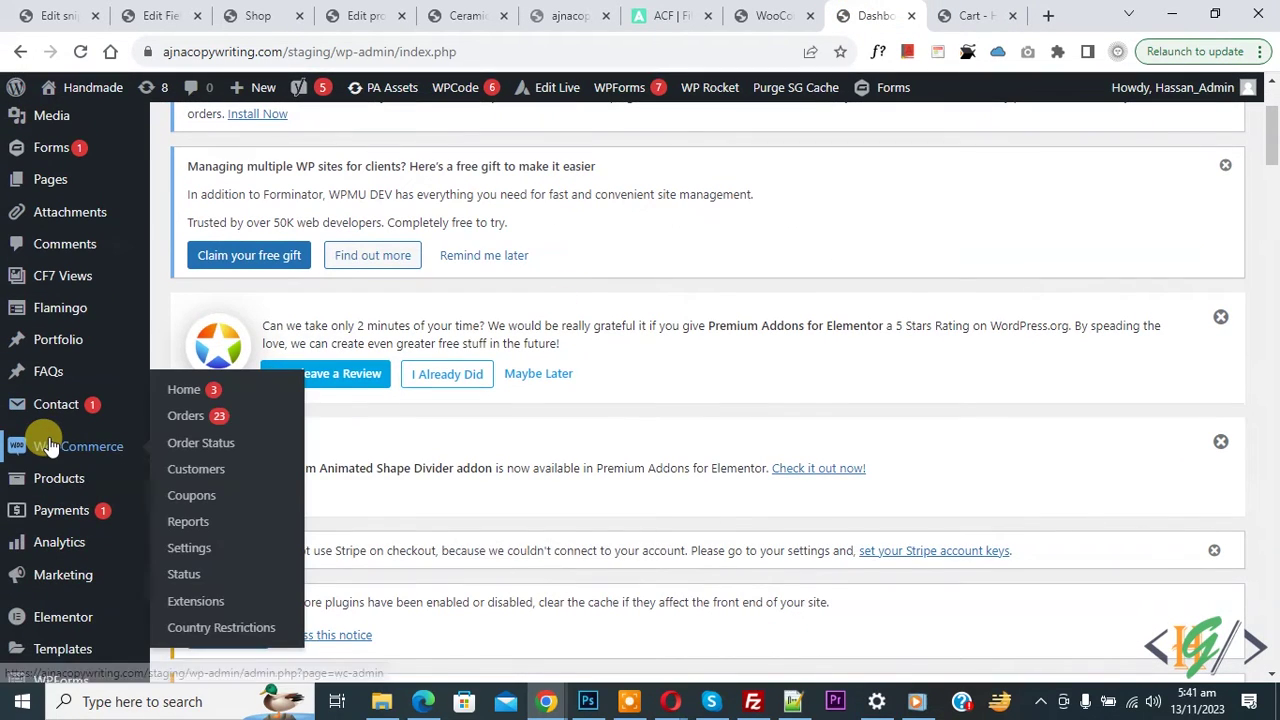
left_click(190, 548)
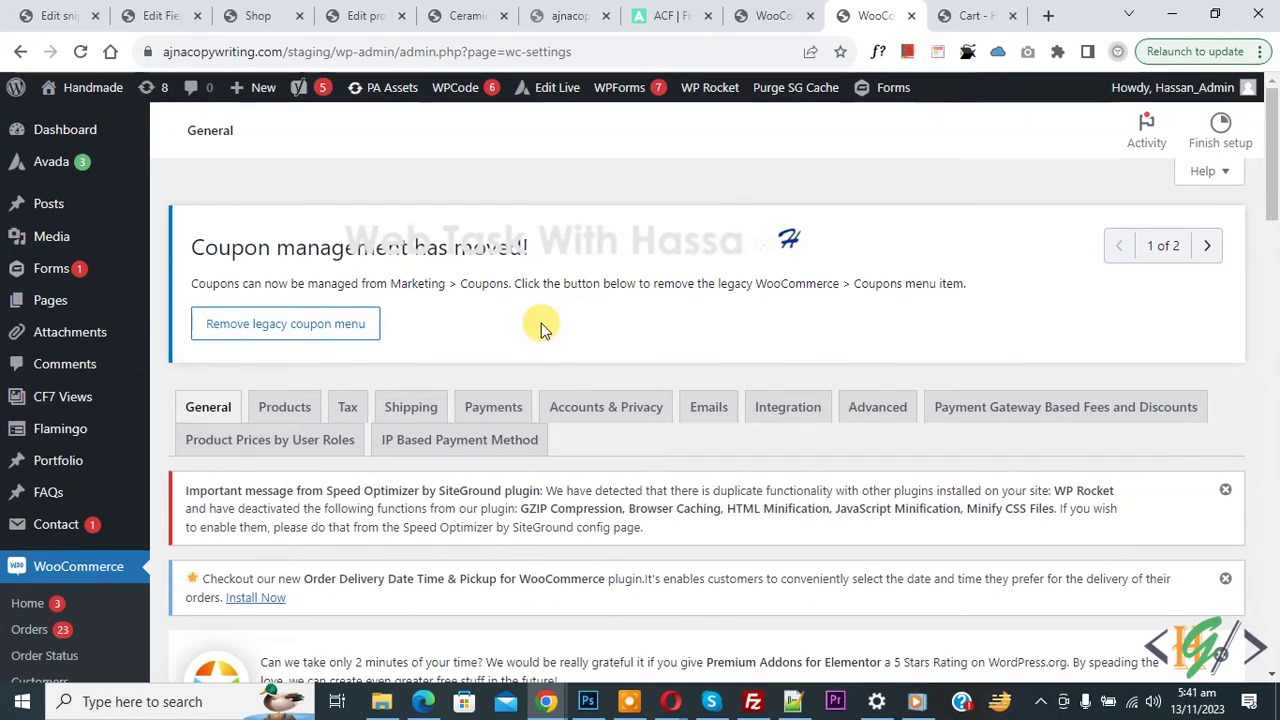
left_click(413, 412)
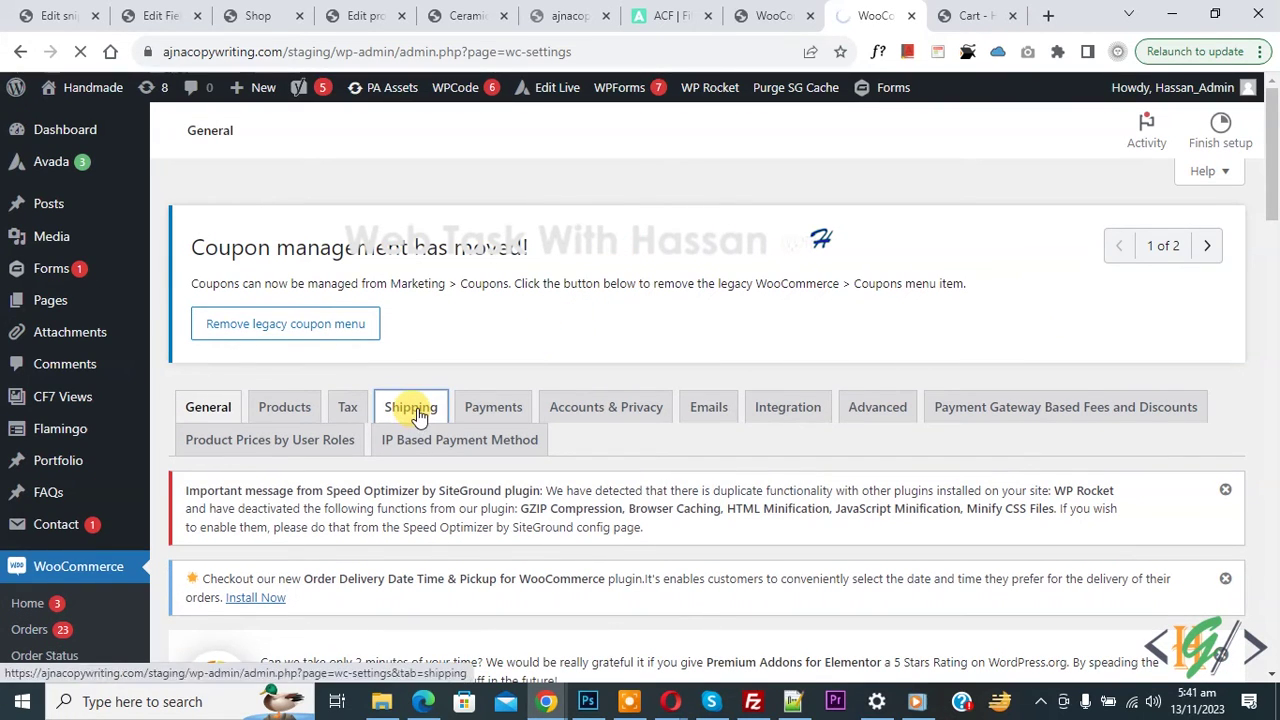
scroll(467, 225, "down", 10)
scroll(467, 225, "up", 1)
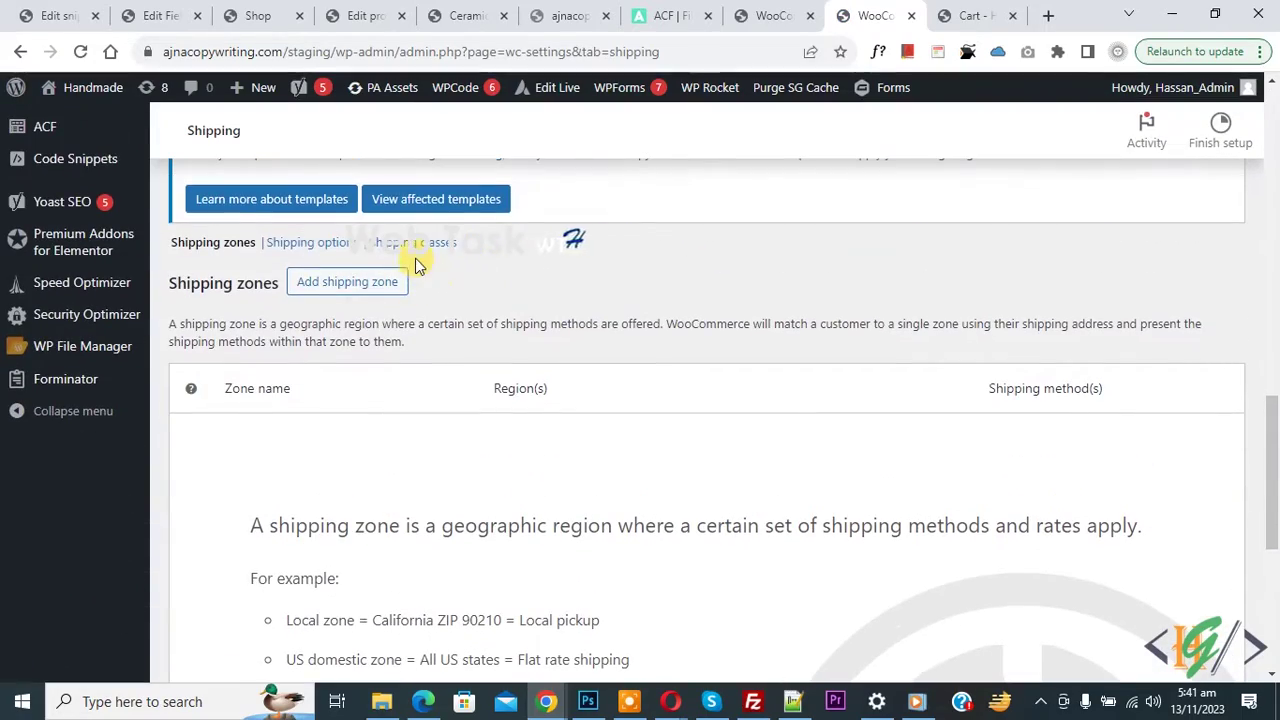
left_click(414, 245)
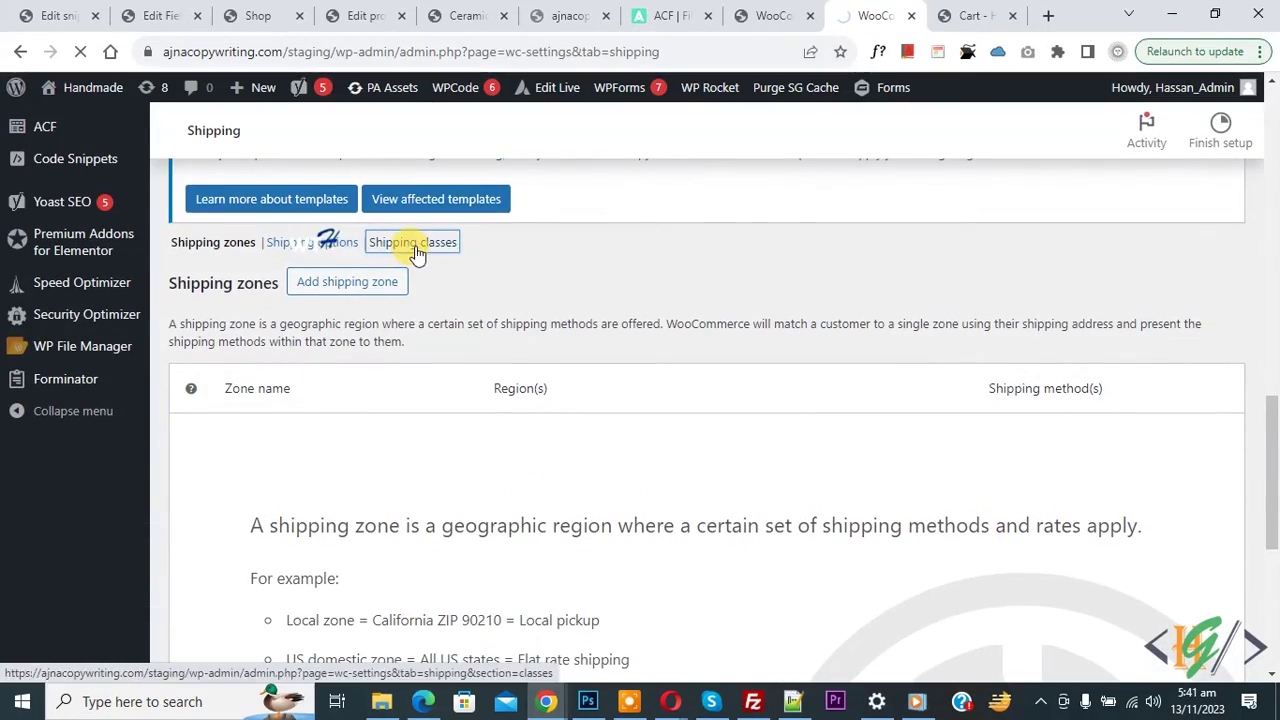
Step: Add two shipping classes named "Product 1" and "Product 2" and save them
scroll(590, 430, "down", 10)
scroll(590, 430, "down", 2)
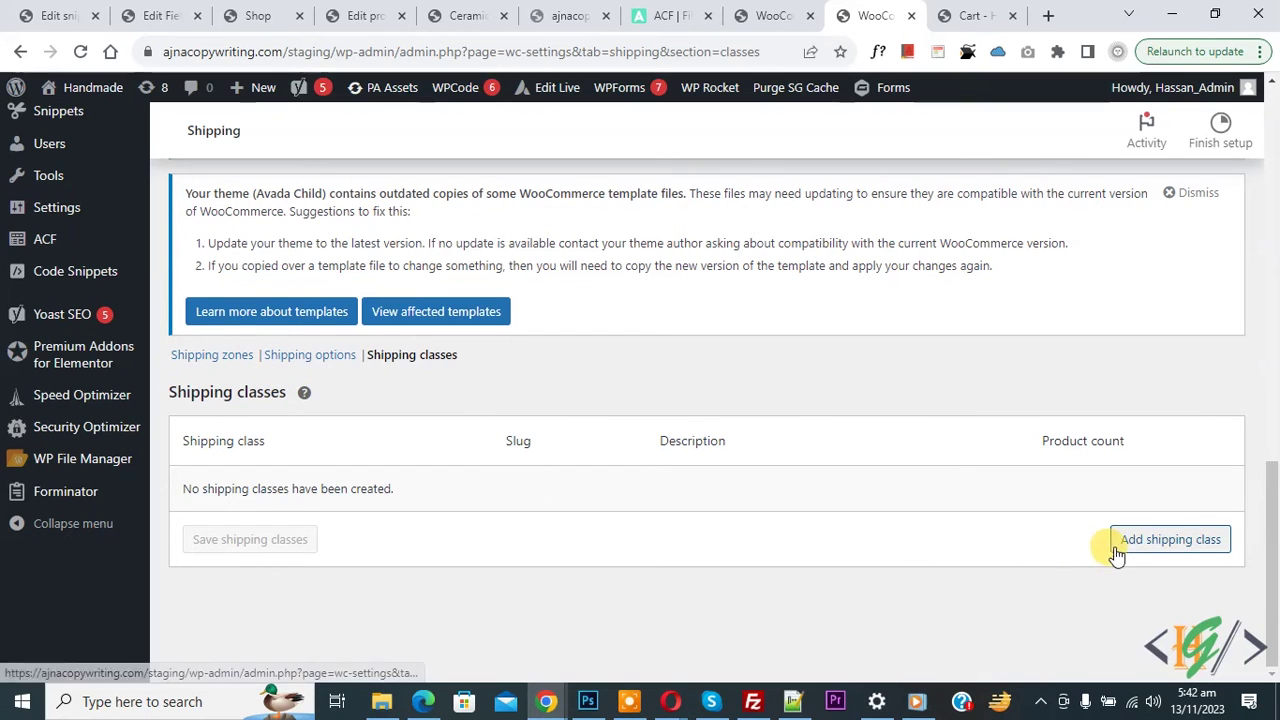
left_click(1160, 543)
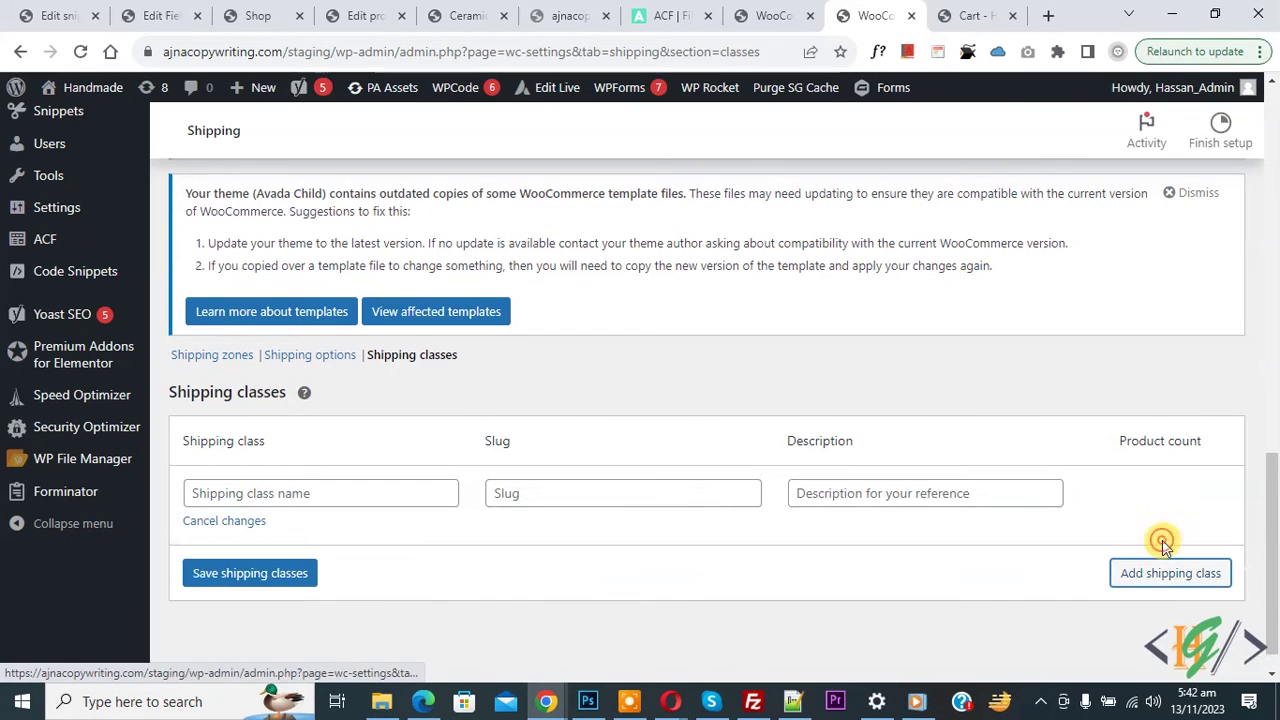
left_click(330, 498)
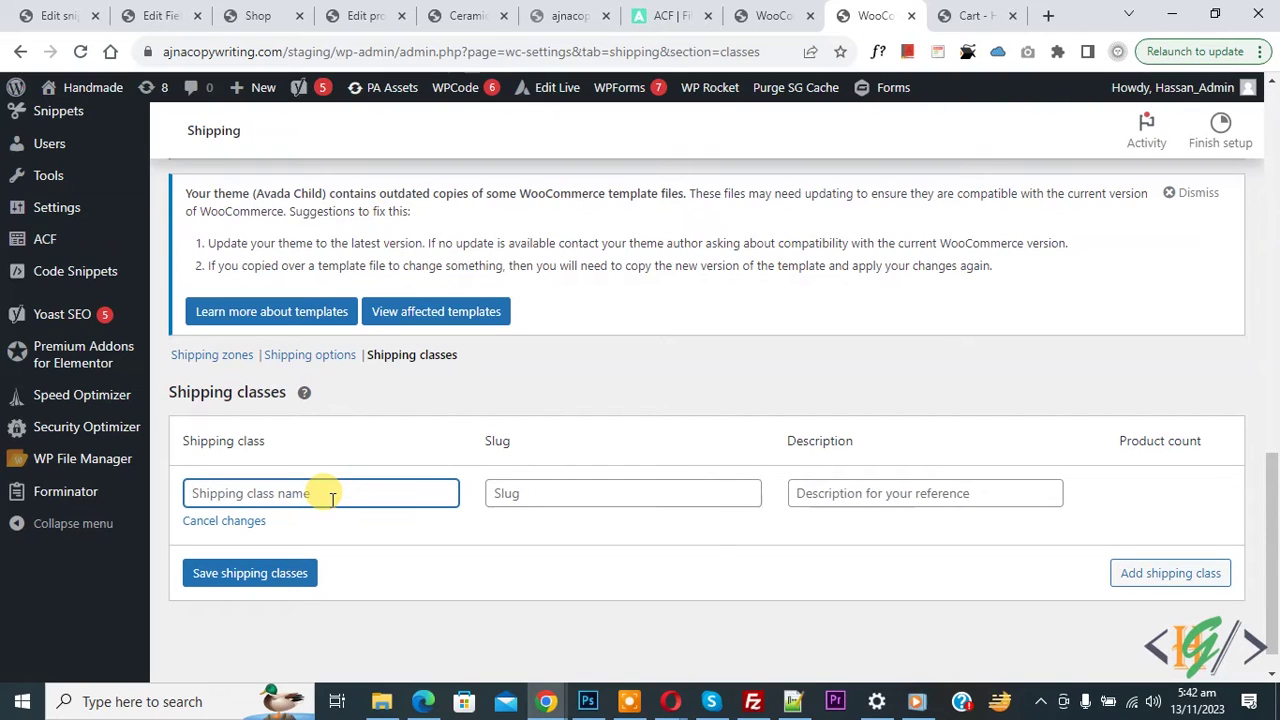
type("Product 1")
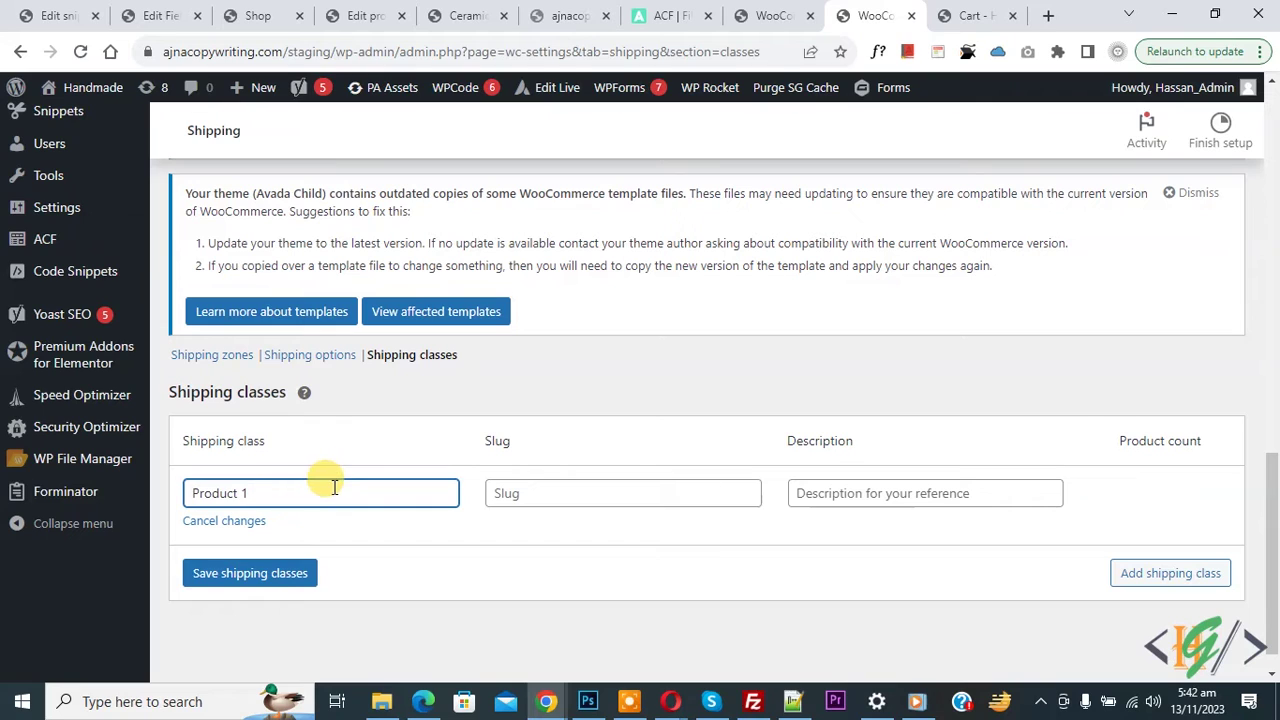
left_click(1152, 578)
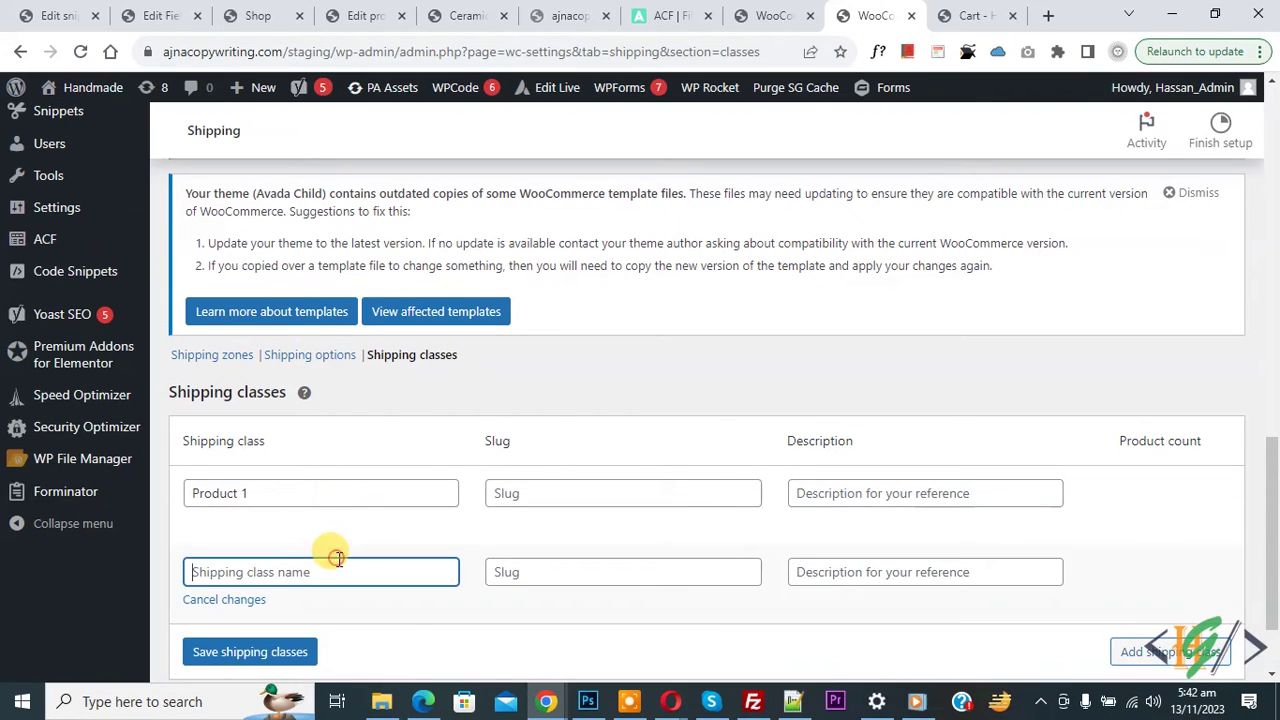
type("Product 2")
scroll(339, 559, "down", 1)
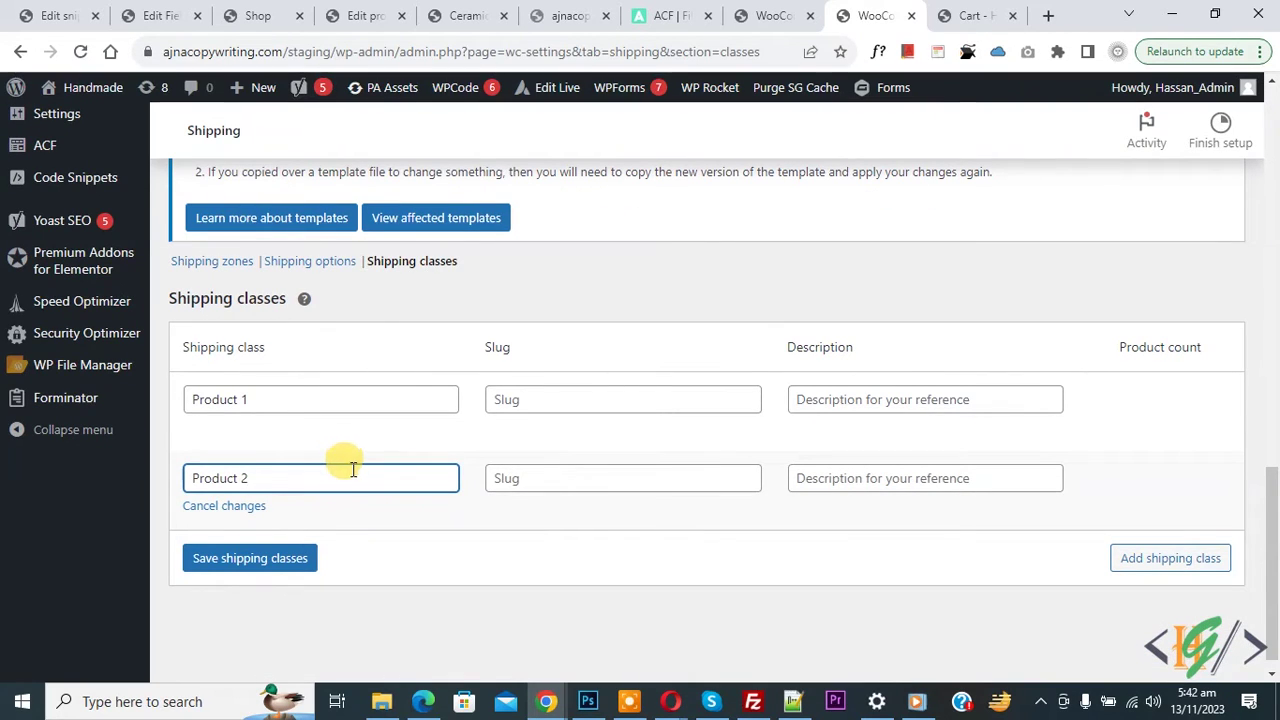
left_click(244, 566)
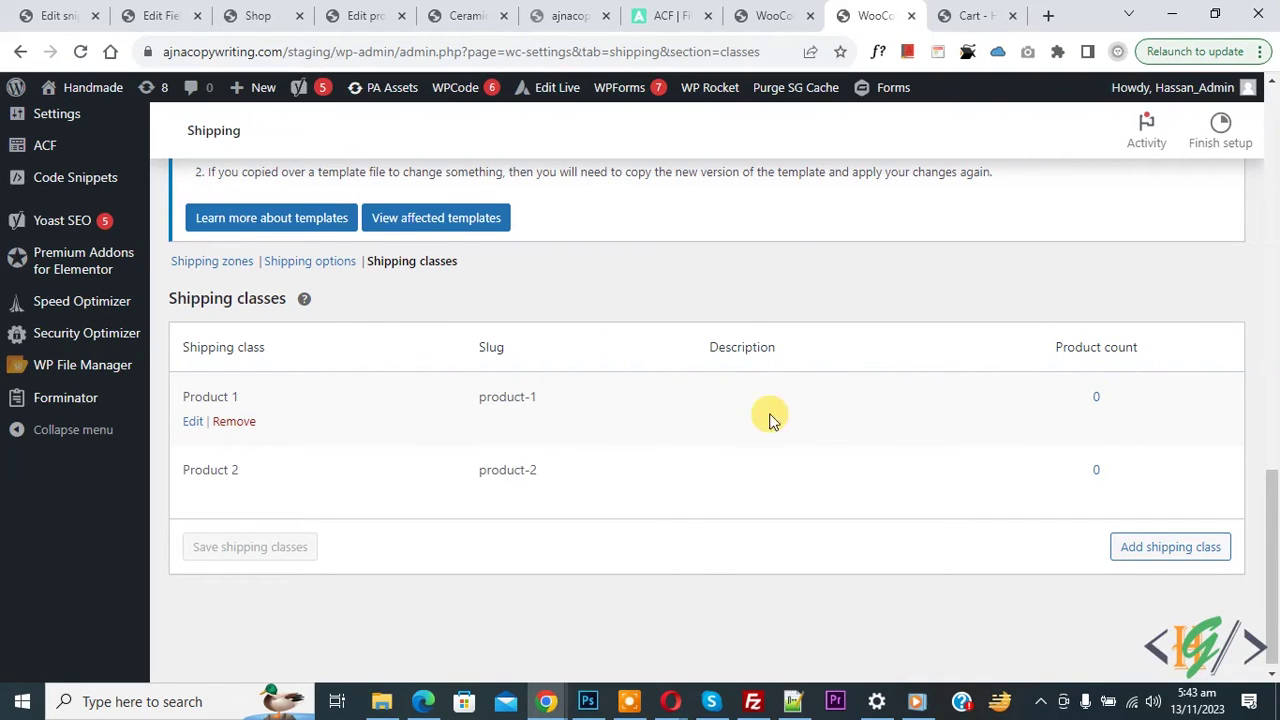
Step: Start a new shipping zone and name it "Product 1 Shipping Rate Per Product Quantity"
left_click(206, 263)
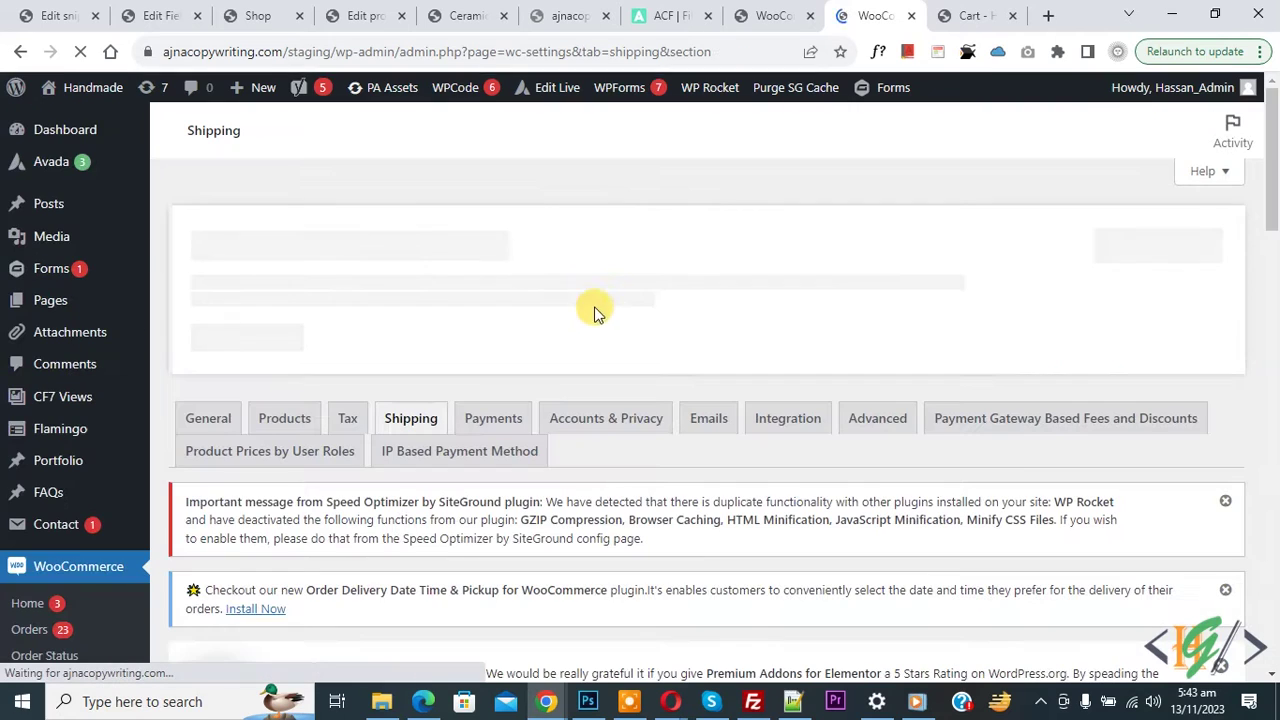
scroll(590, 305, "down", 15)
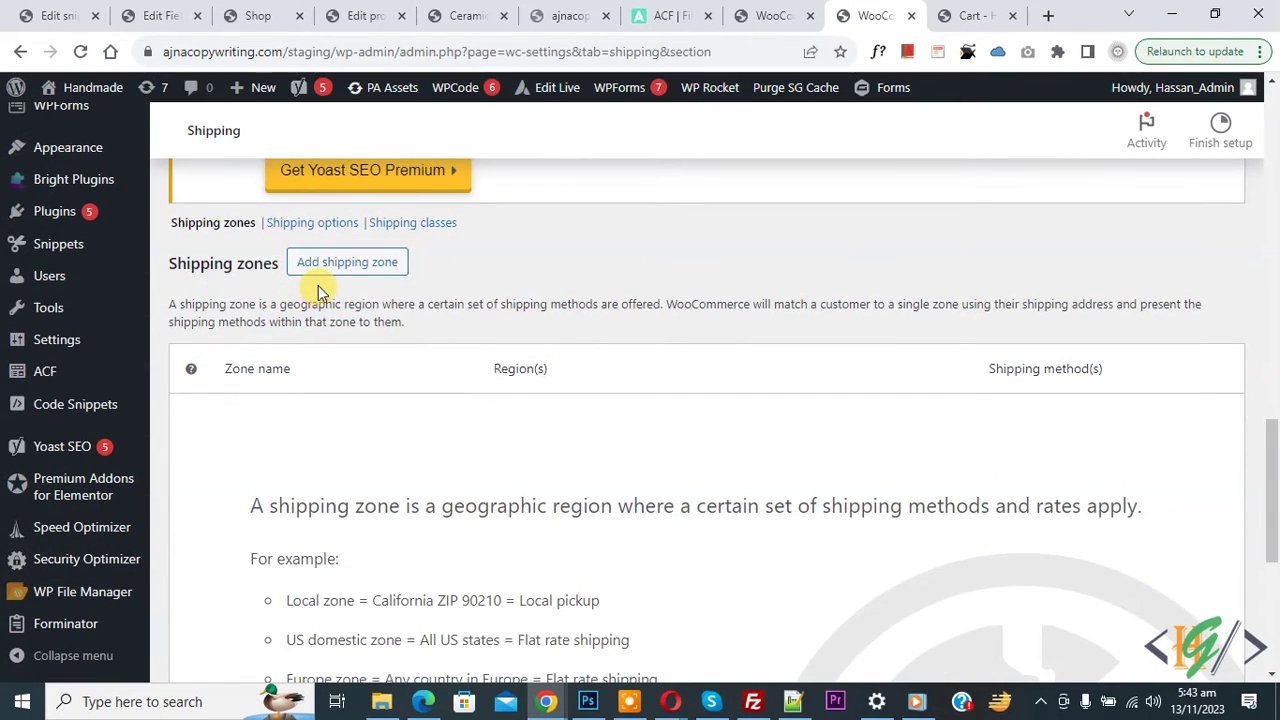
left_click(352, 263)
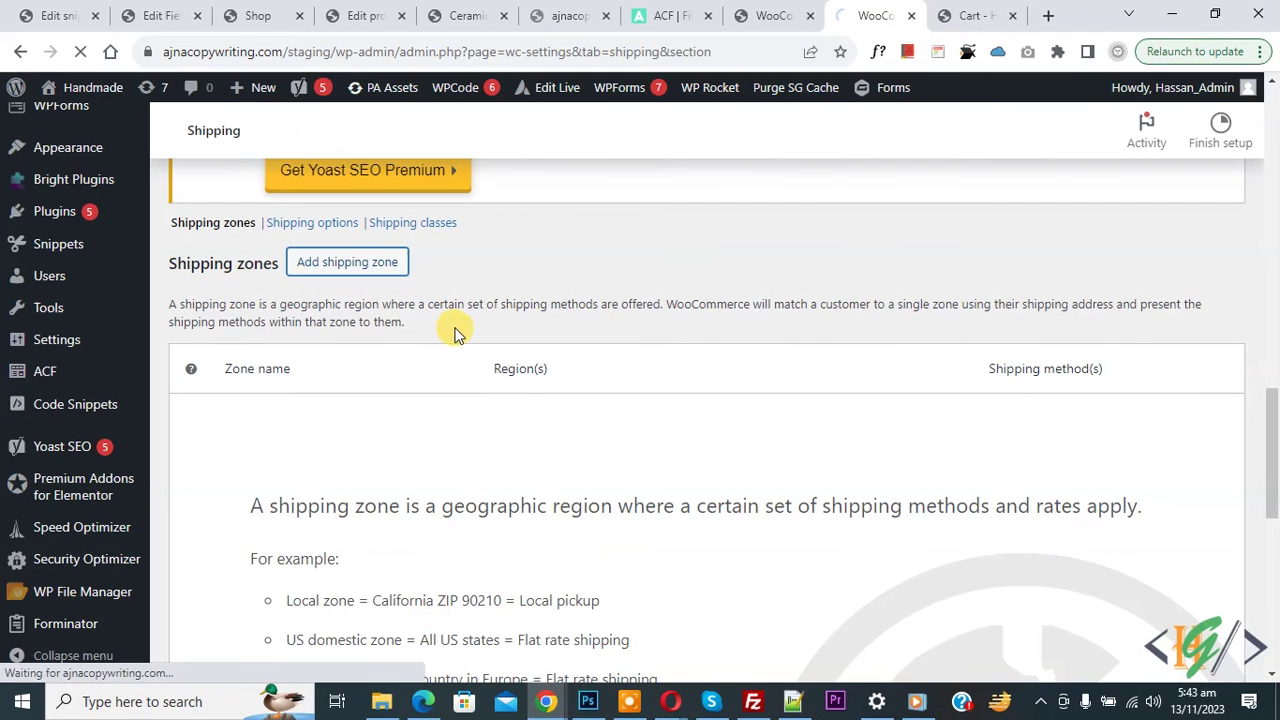
scroll(600, 251, "down", 15)
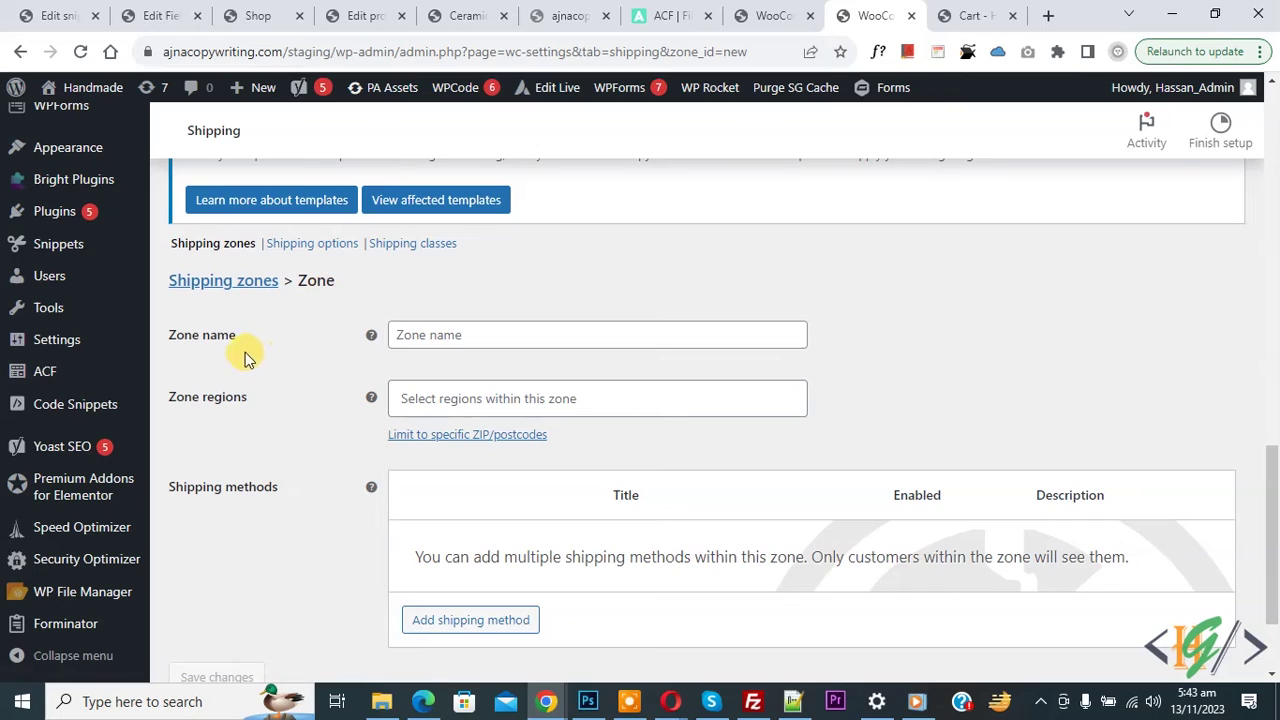
left_click(437, 341)
type("Product 1 Shipping Rate Per Product Quantity")
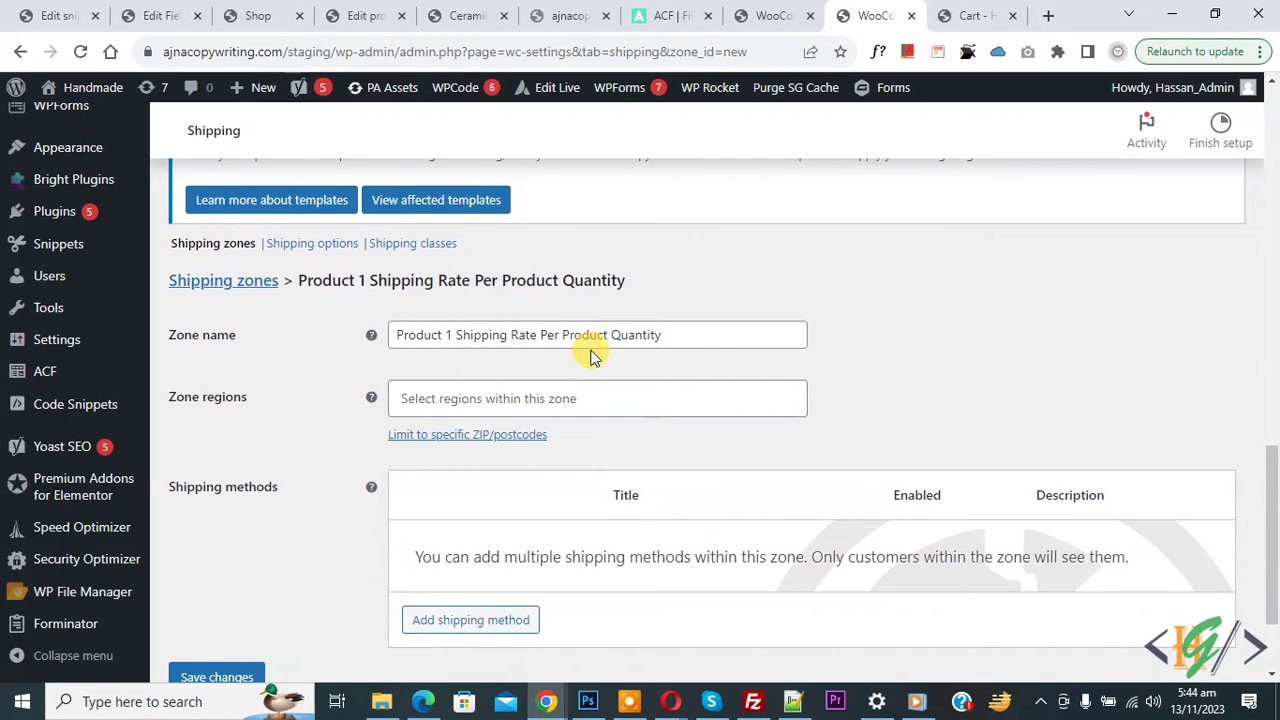
Step: Add a Flat rate shipping method to the new zone
scroll(590, 350, "down", 1)
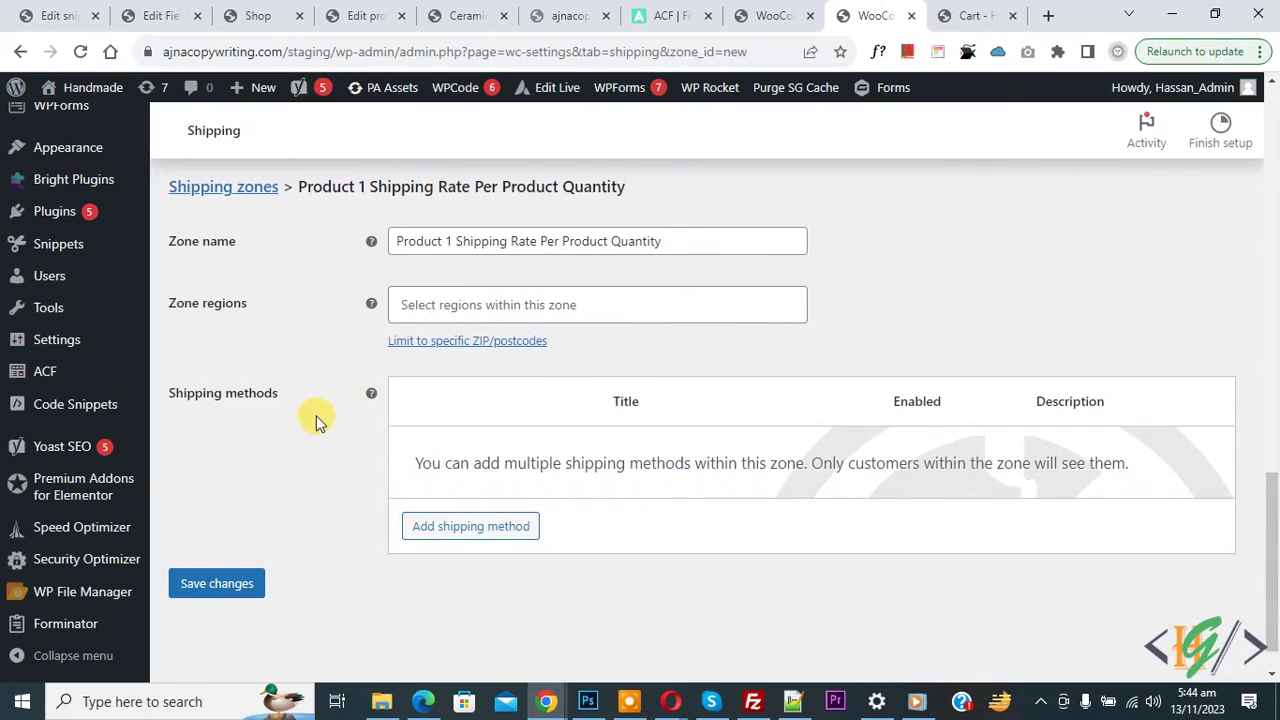
left_click(460, 536)
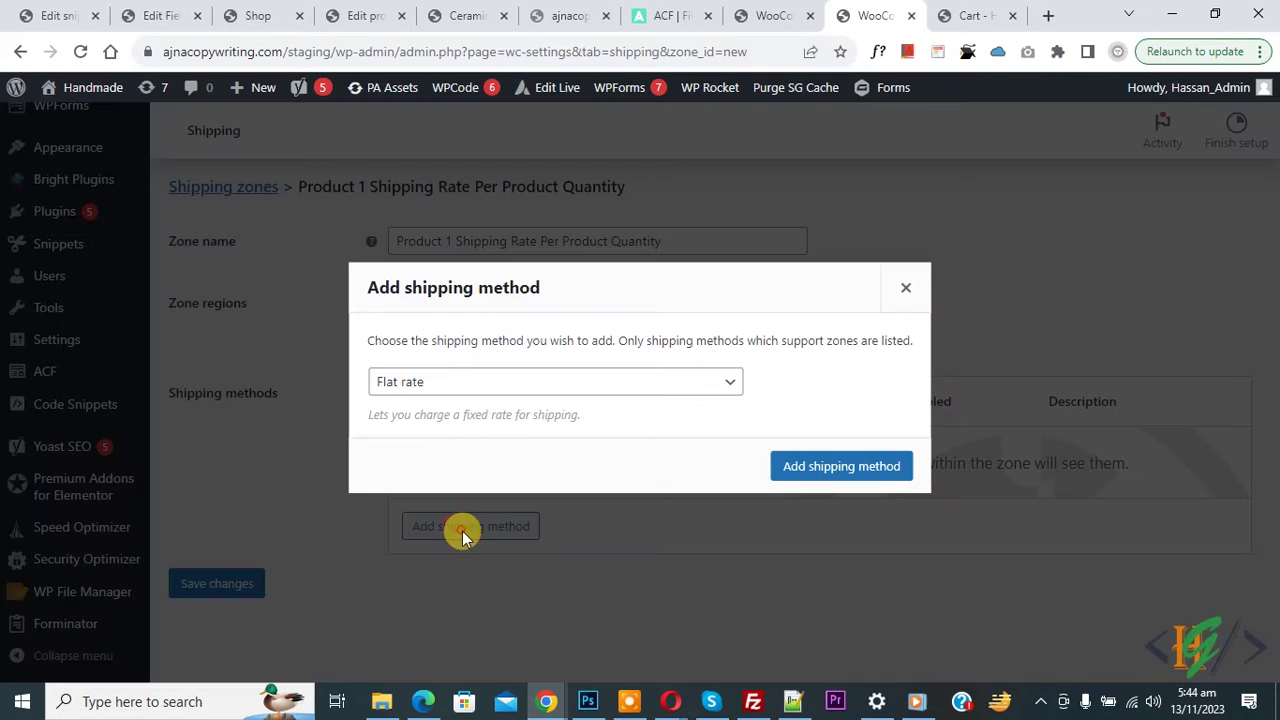
left_click(548, 389)
left_click(392, 405)
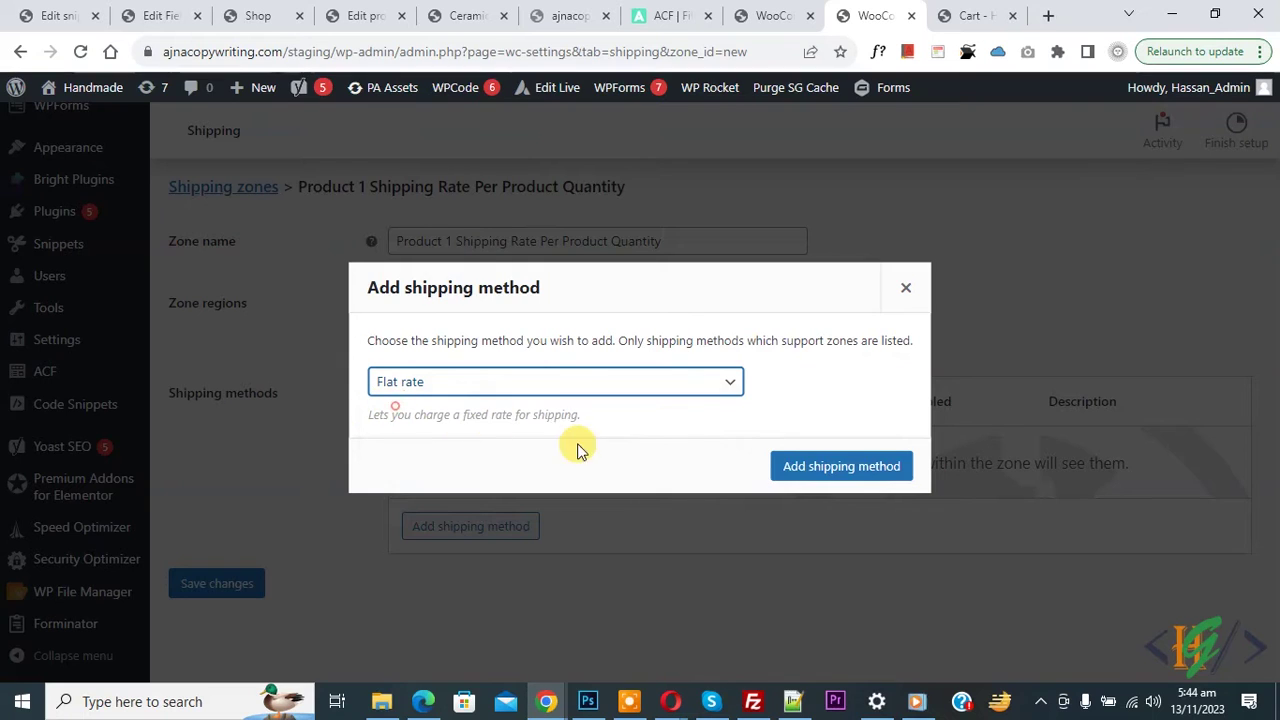
left_click(838, 476)
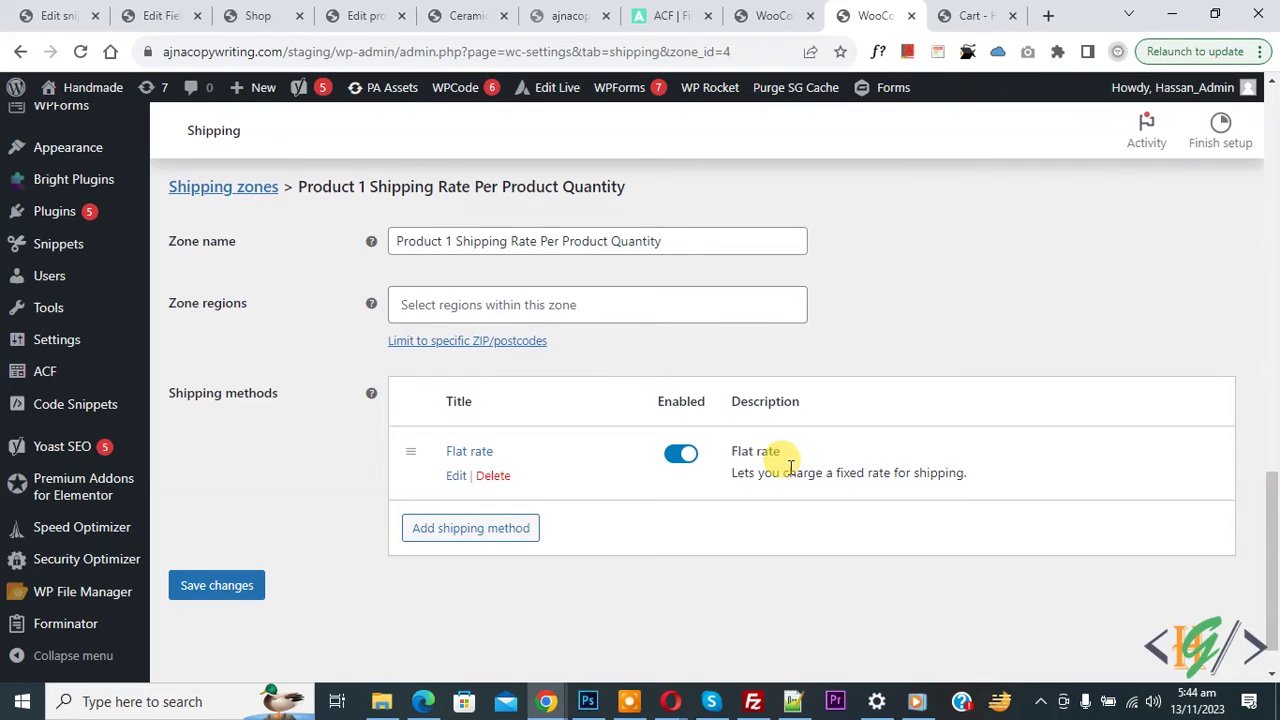
Step: In the Flat rate method's settings, keep the tax status Taxable and set the "Product 1" shipping class cost to 10*[qty]
left_click(456, 476)
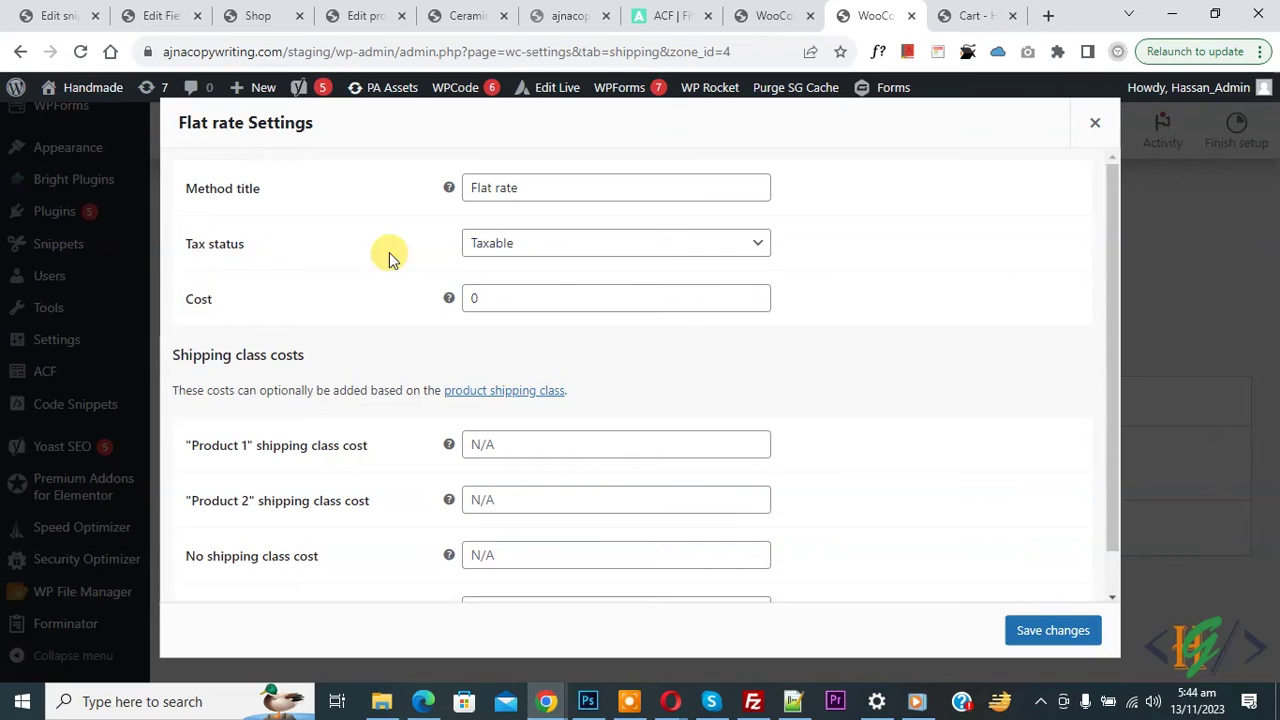
left_click(510, 246)
left_click(434, 245)
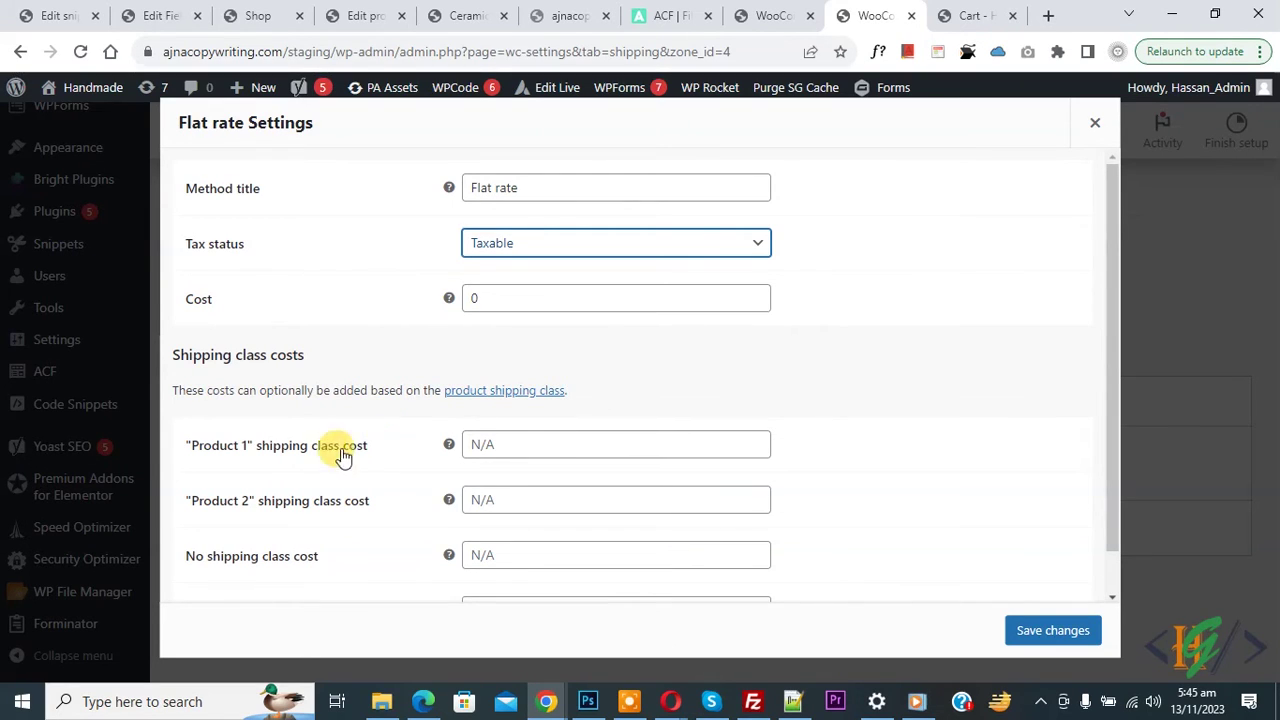
left_click(477, 441)
type("10")
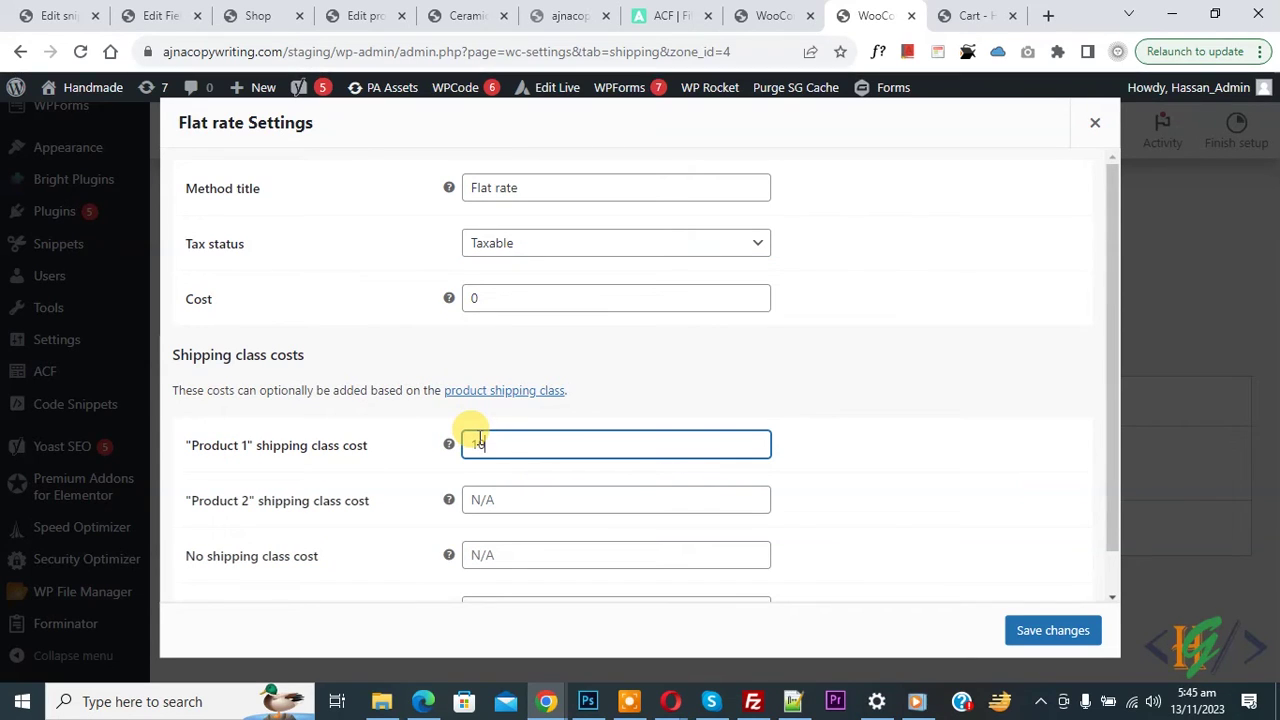
type("*[]")
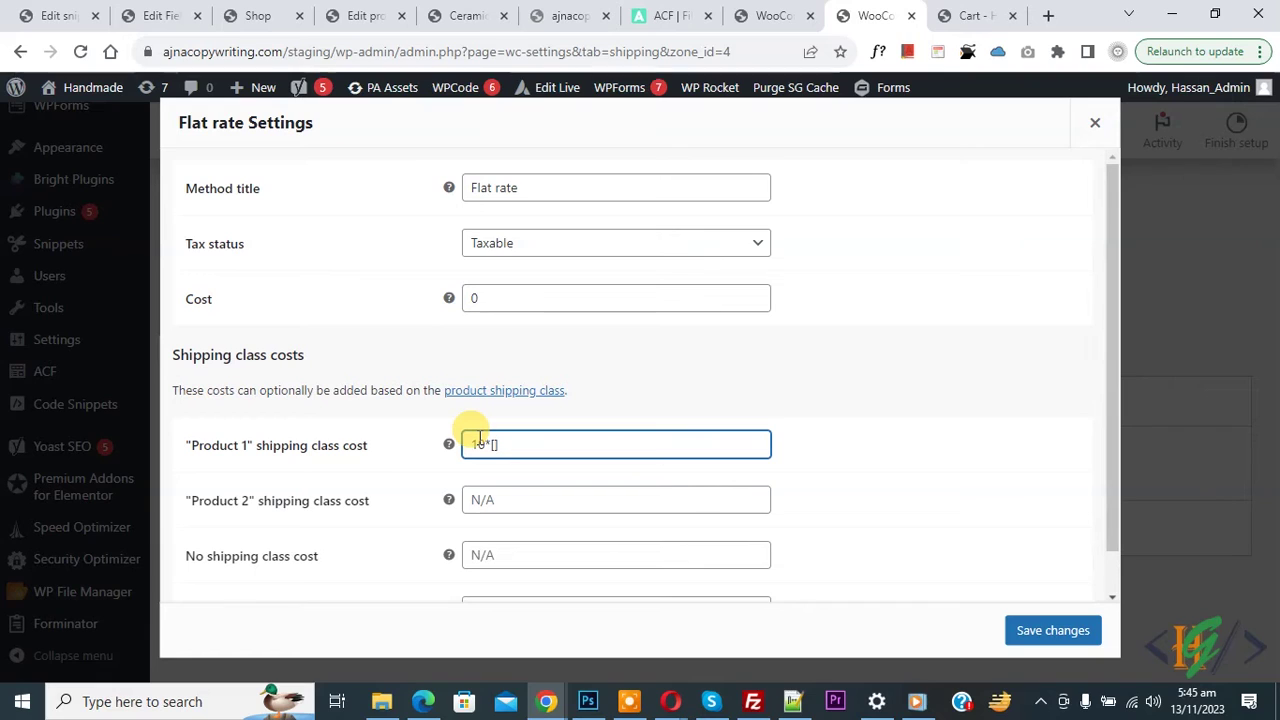
type("qty")
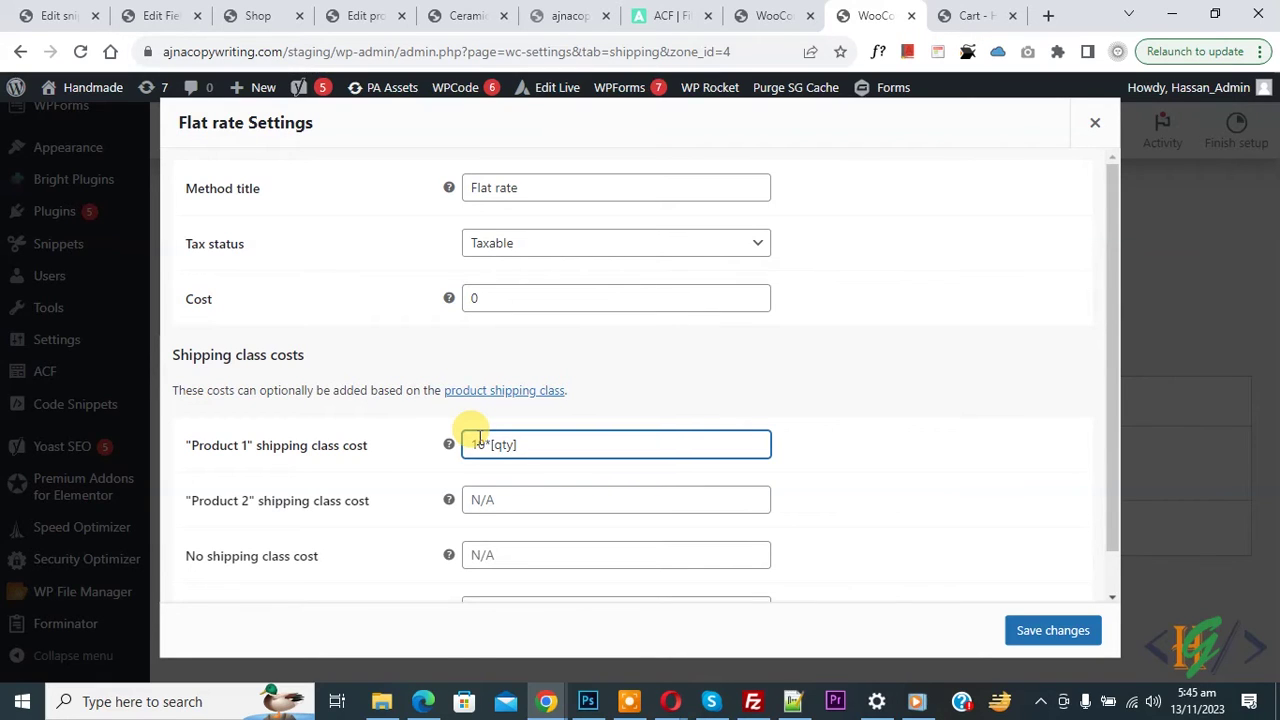
mouse_move(448, 445)
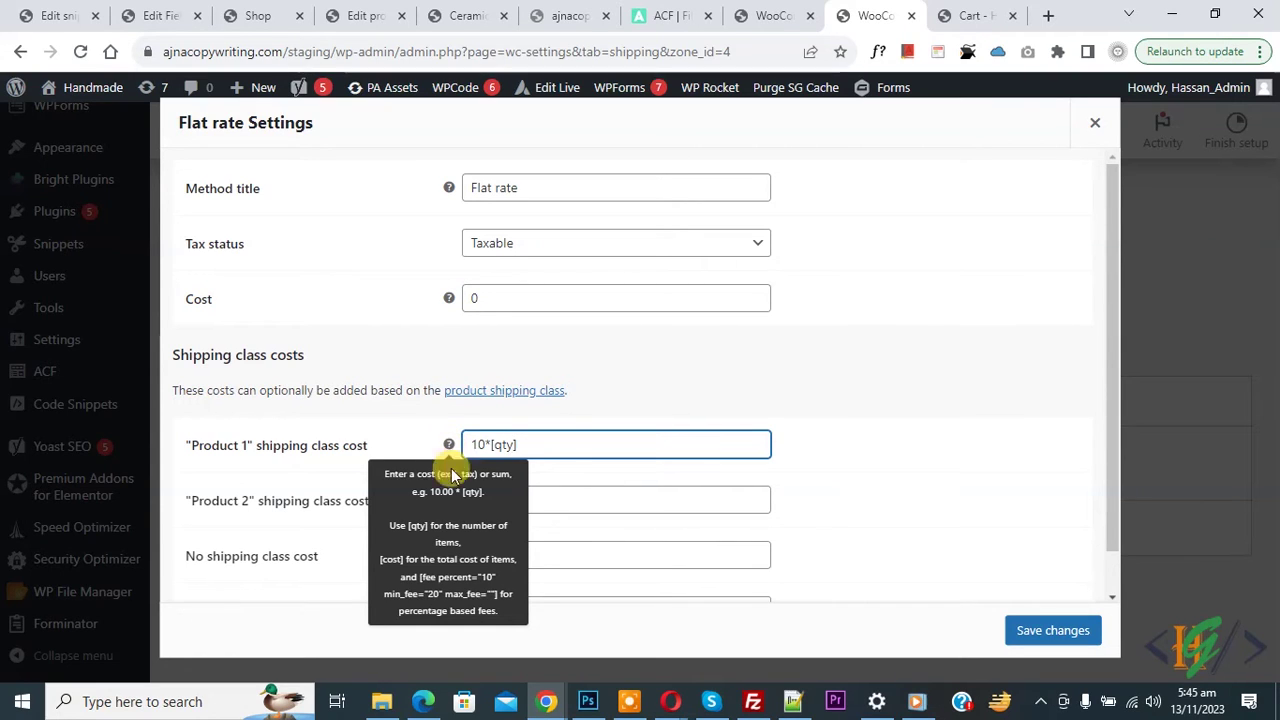
left_click(474, 444)
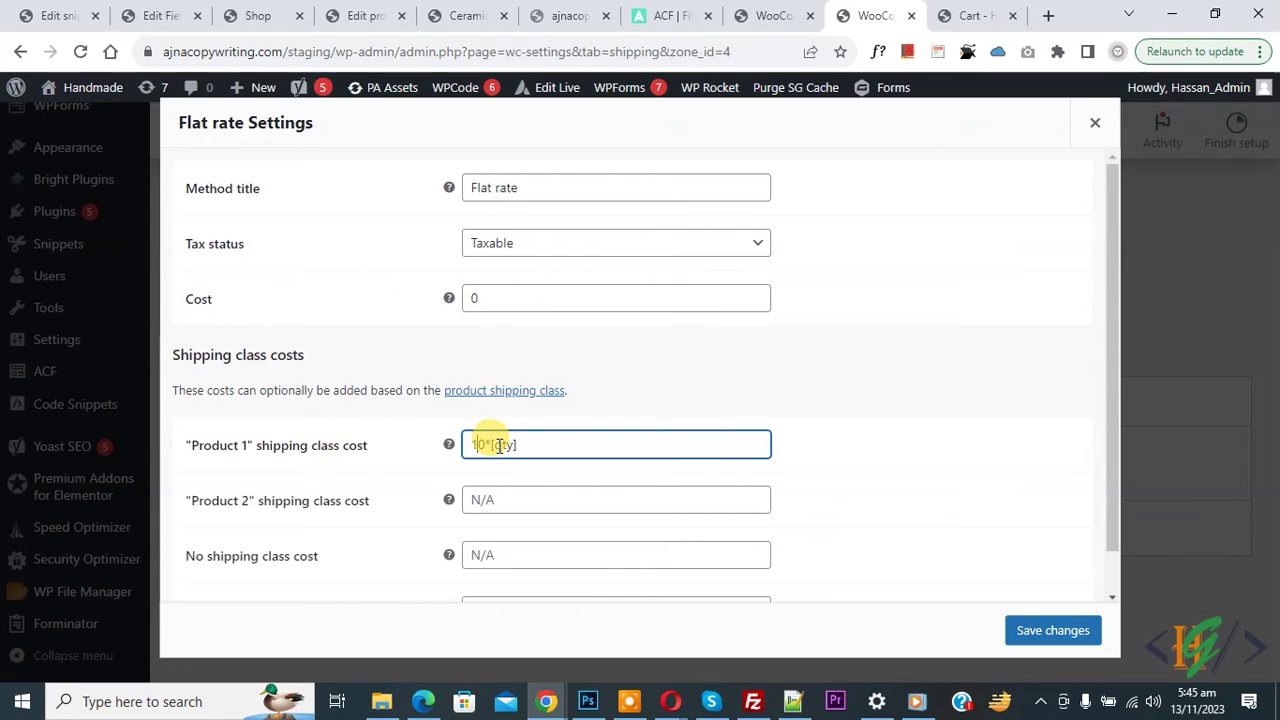
Step: Set the "Product 2" shipping class cost to 20*[qty] and clear the general Cost value
left_click(495, 500)
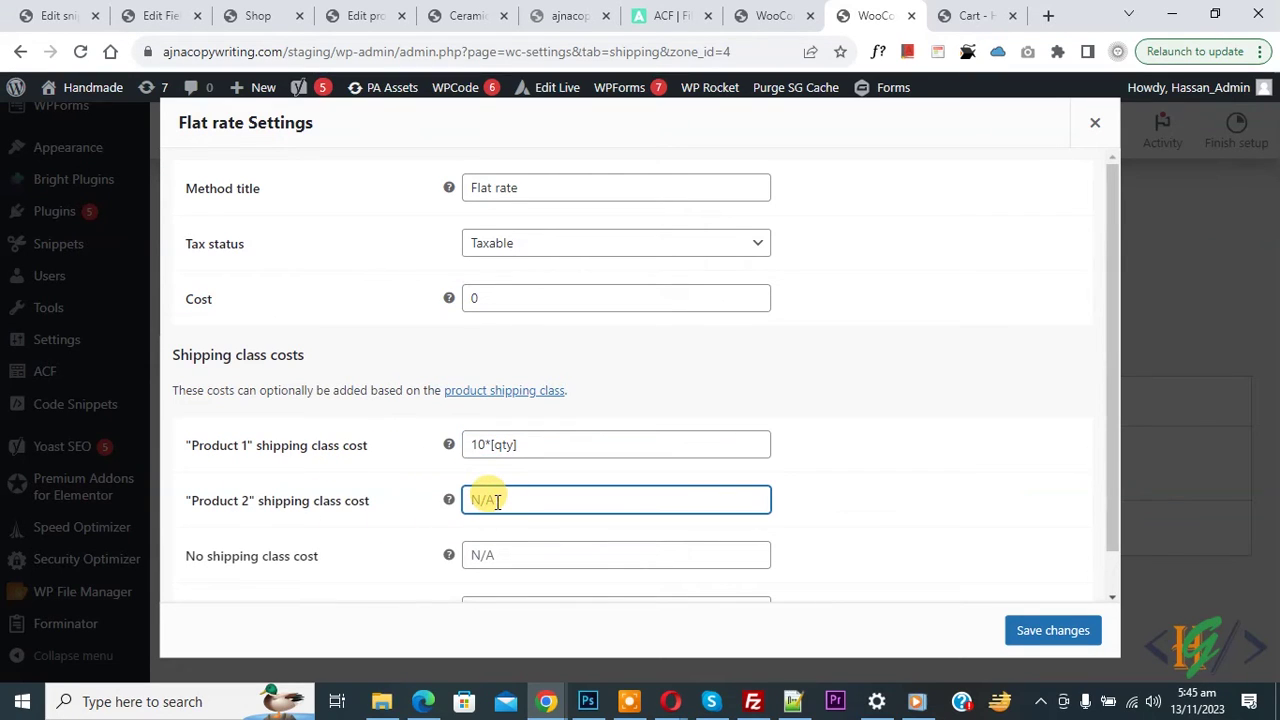
type("20*[qty")
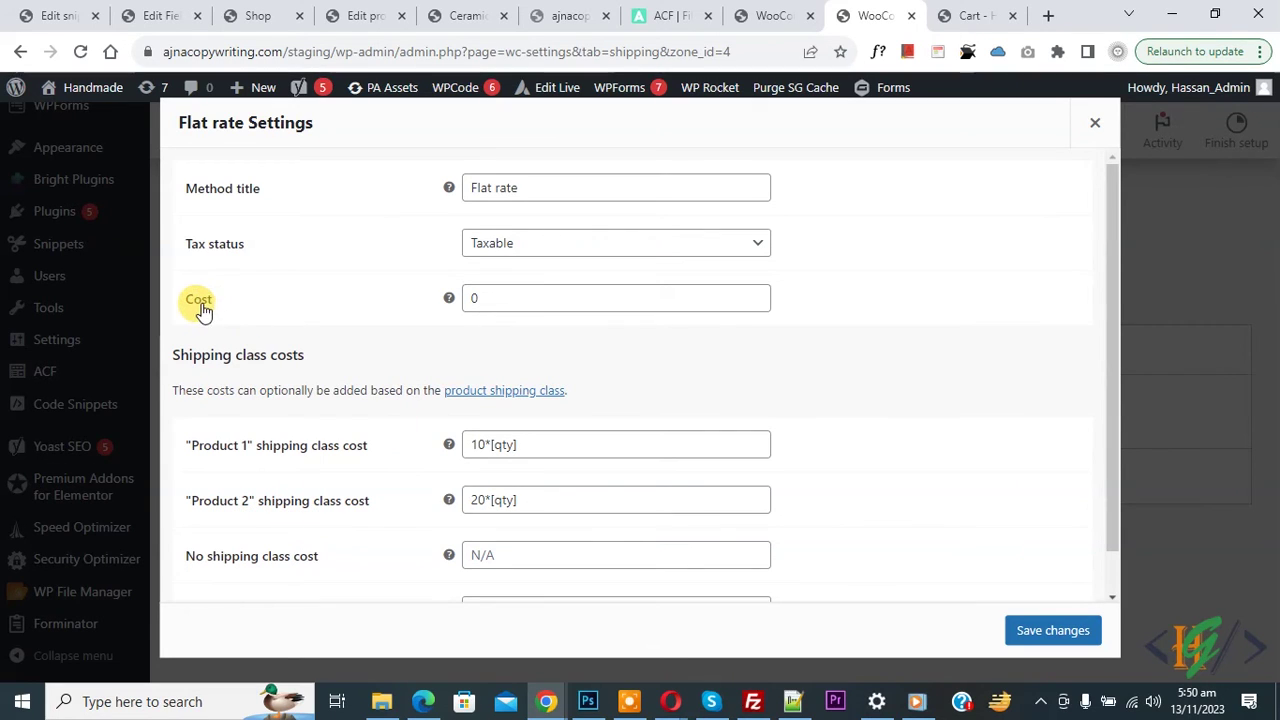
left_click_drag(500, 298, 457, 298)
key("BackSpace")
Step: Examine the quantity-based cost formulas of the two shipping classes at a larger page zoom
key("ctrl+plus")
key("ctrl+plus")
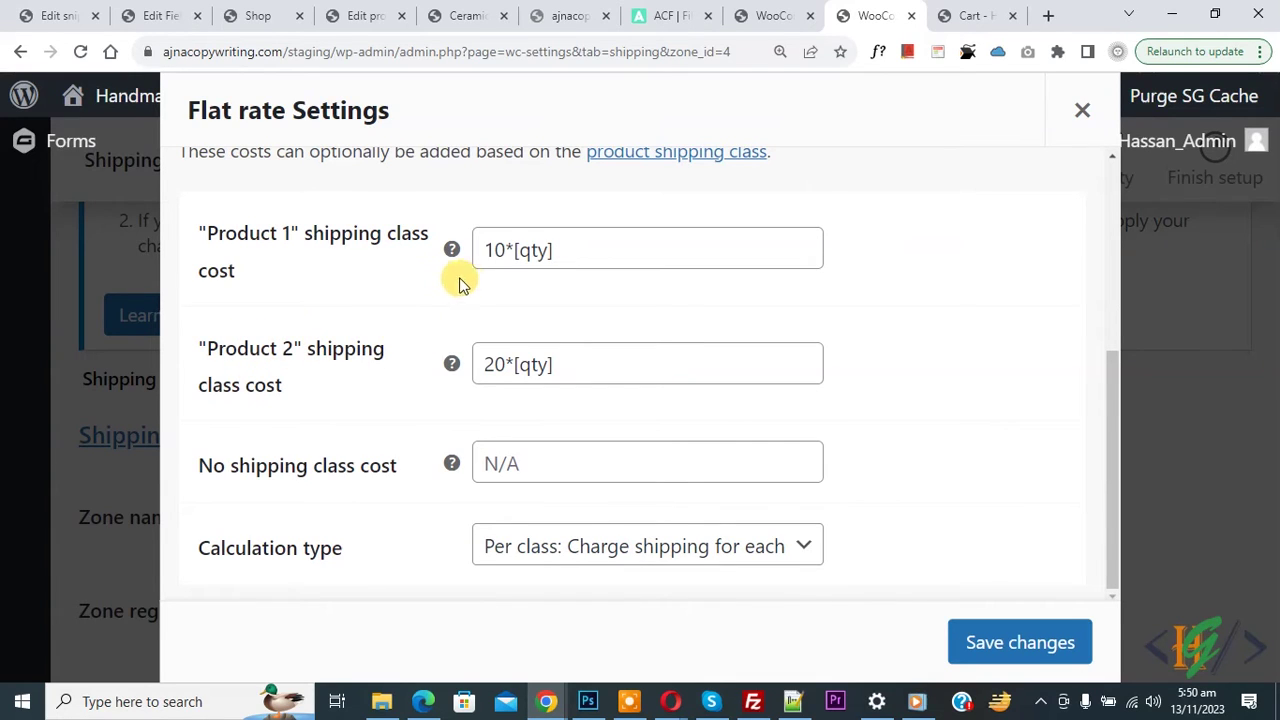
left_click(557, 251)
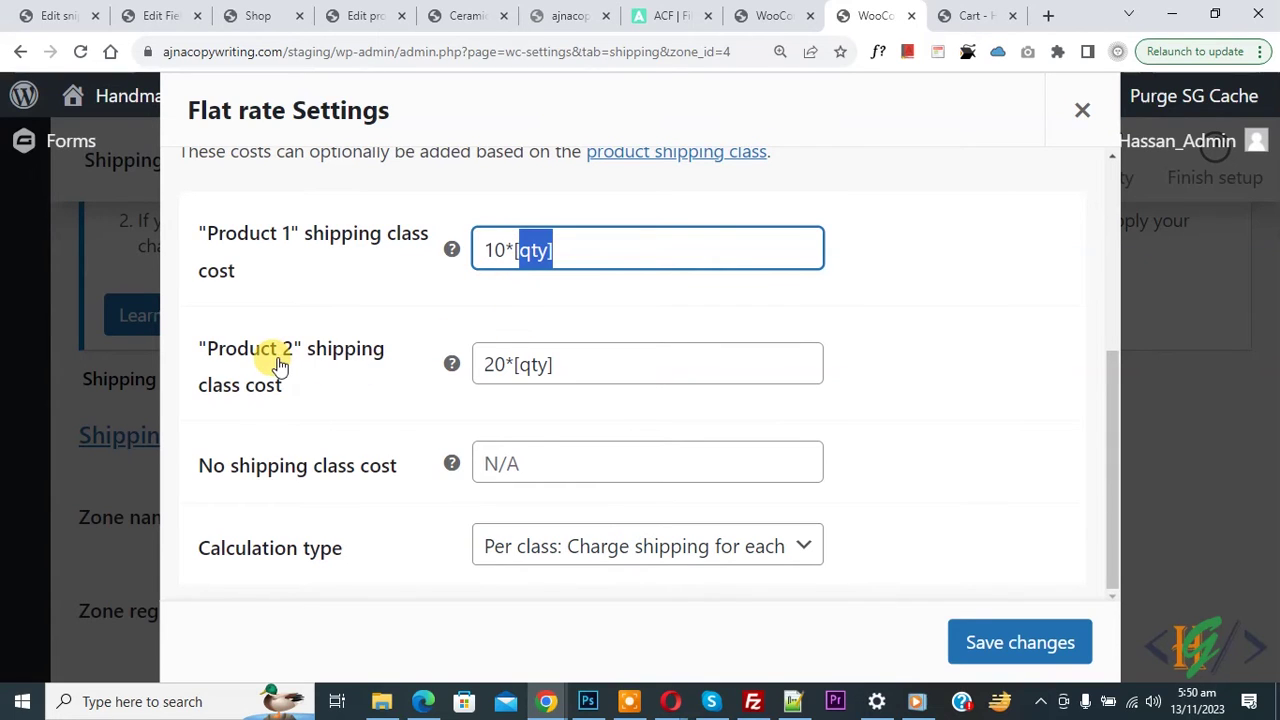
left_click(563, 368)
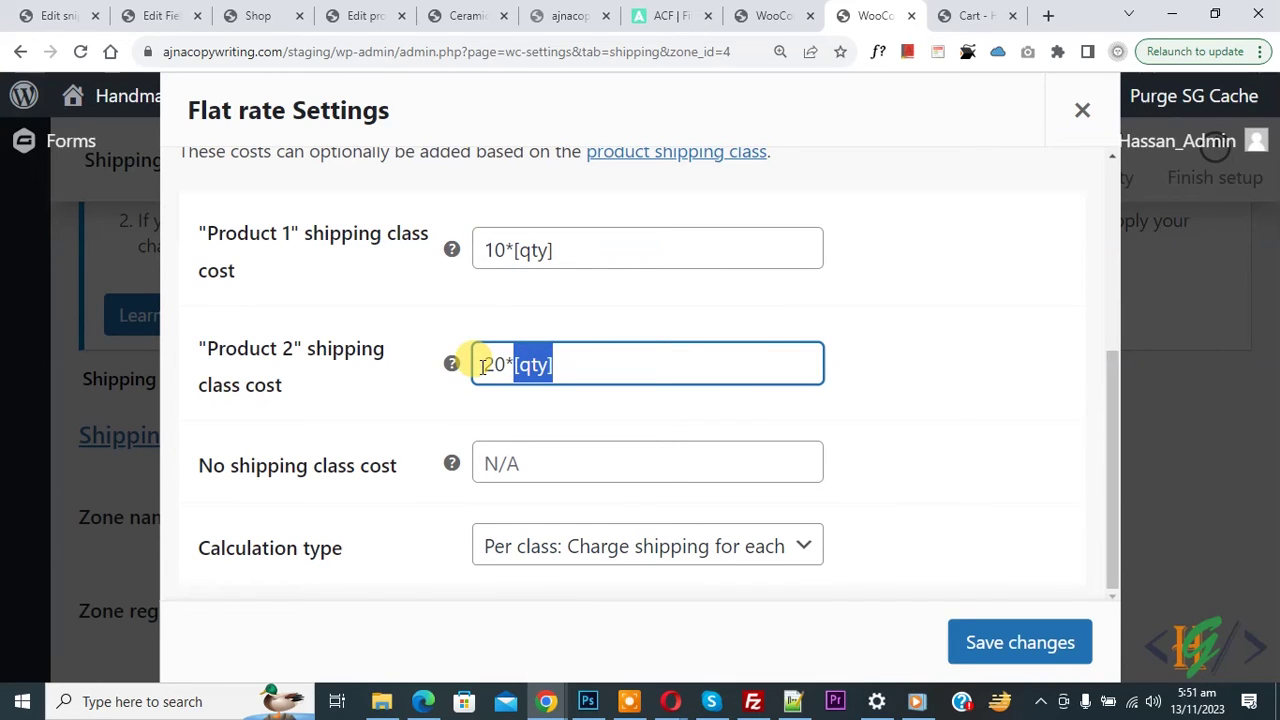
left_click(582, 366)
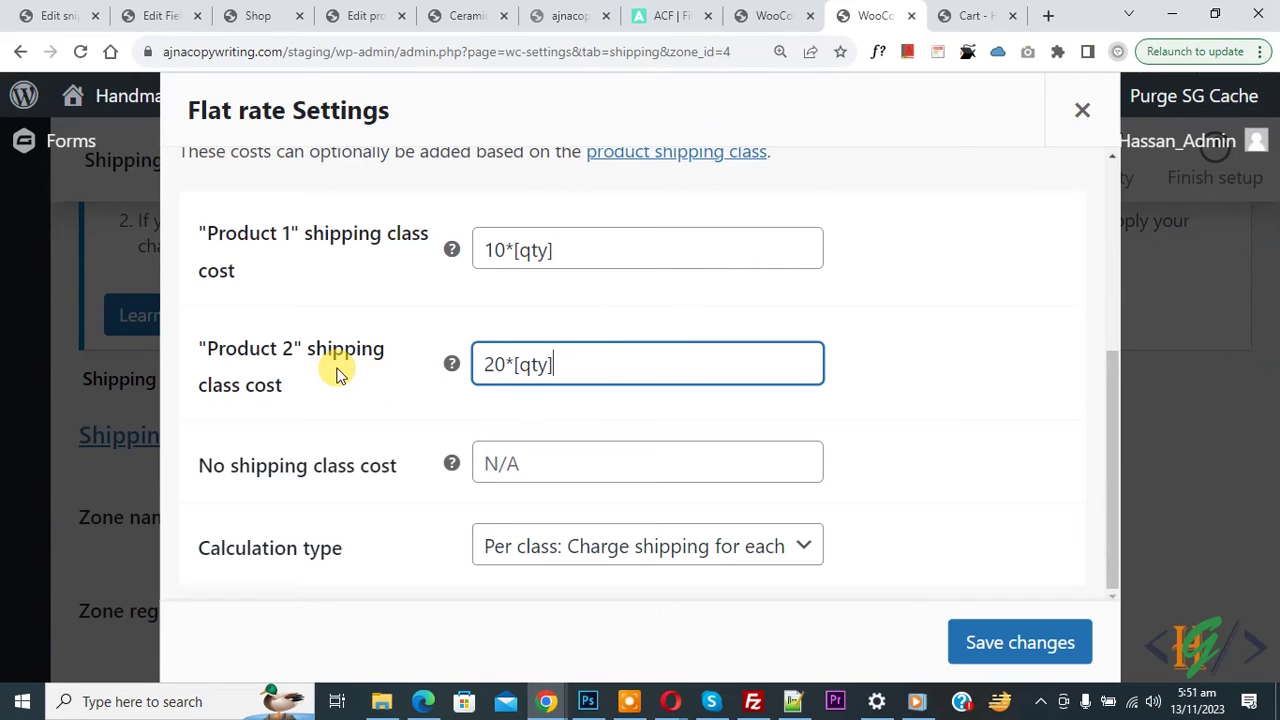
key("ctrl+0")
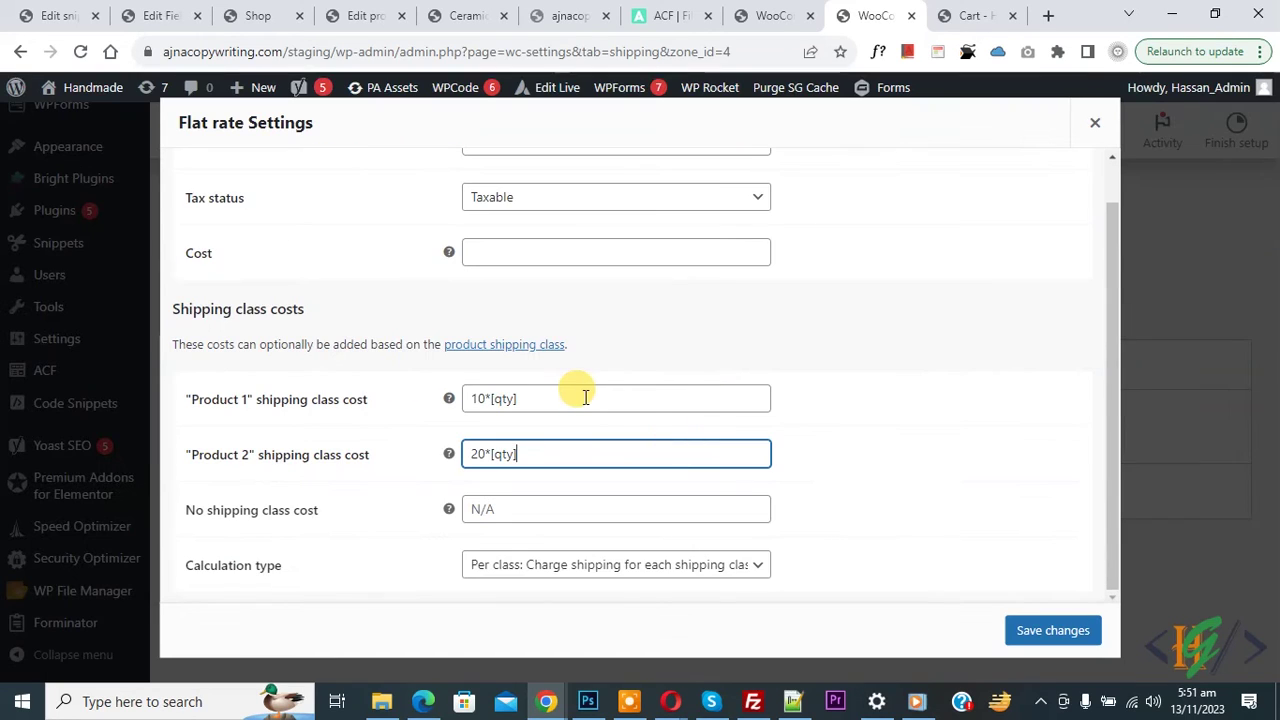
Step: Leave the general Cost empty and save the Flat rate method's settings
left_click(521, 256)
left_click(503, 288)
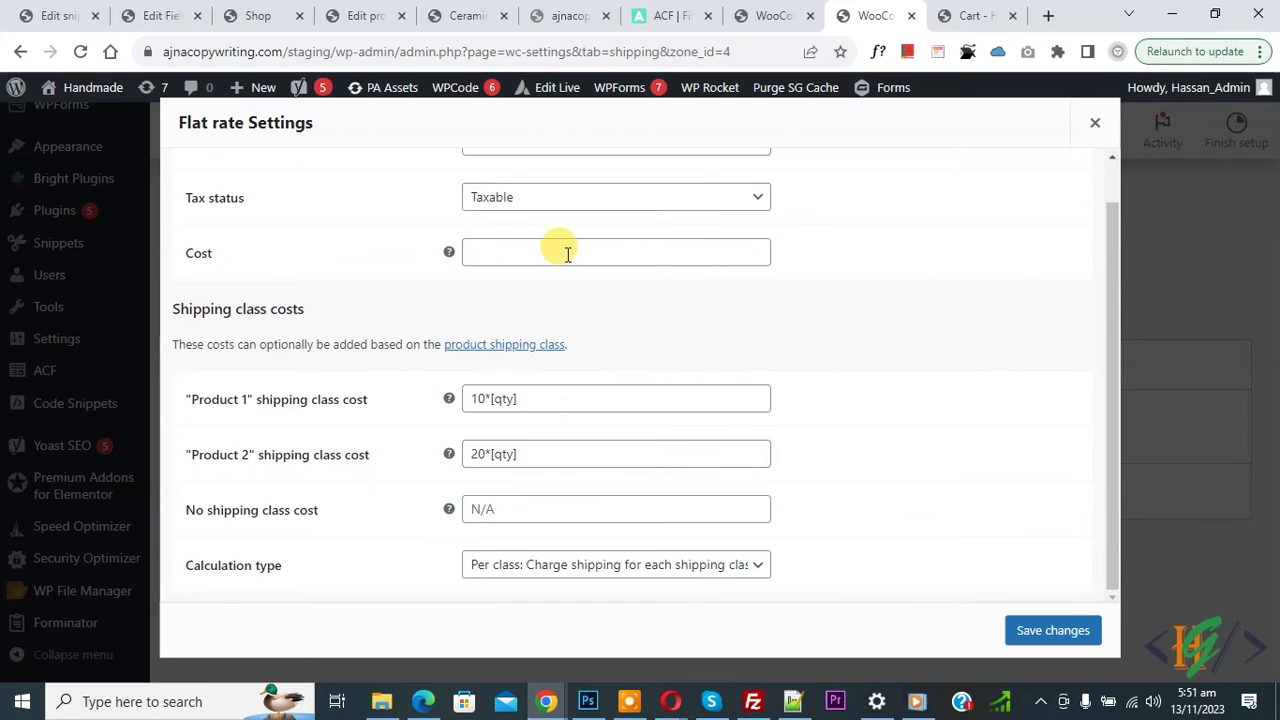
left_click(1045, 632)
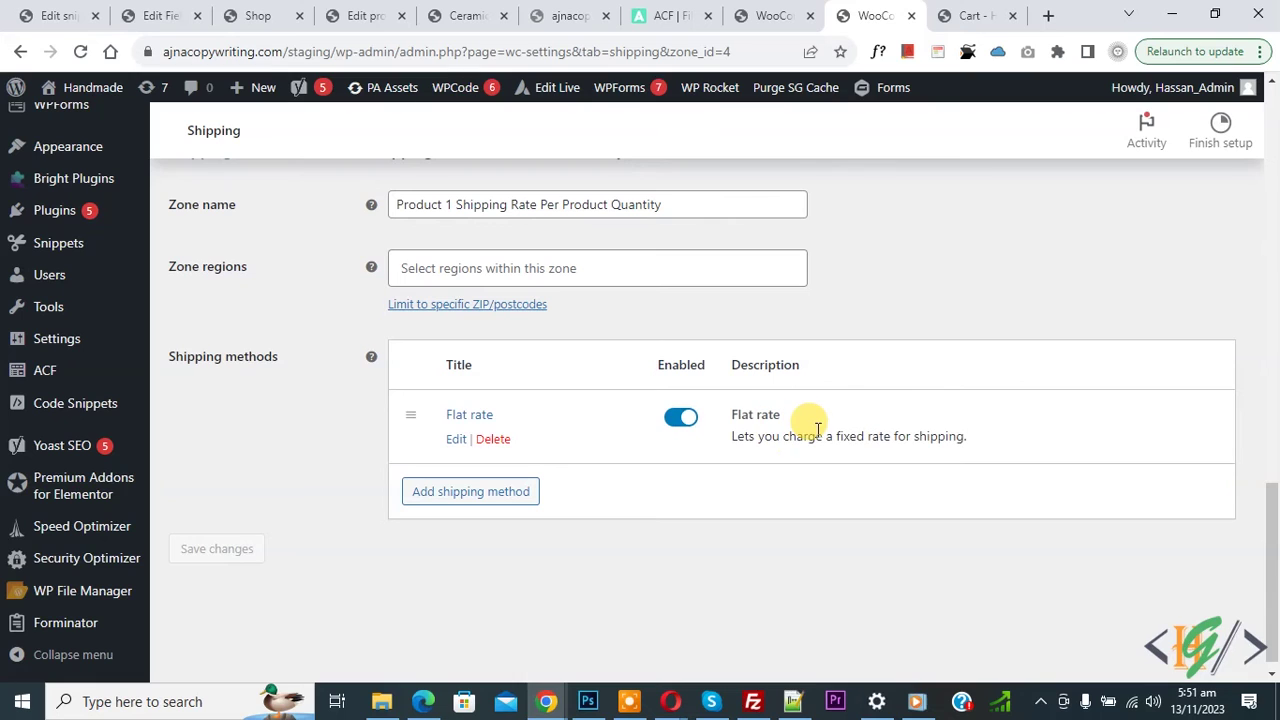
Step: From the cart, open the Ceramic birds and Fabric mask products in separate browser tabs and bring up each one's product editor
left_click(975, 15)
right_click(212, 481)
left_click(212, 481)
right_click(195, 605)
left_click(291, 448)
left_click(868, 12)
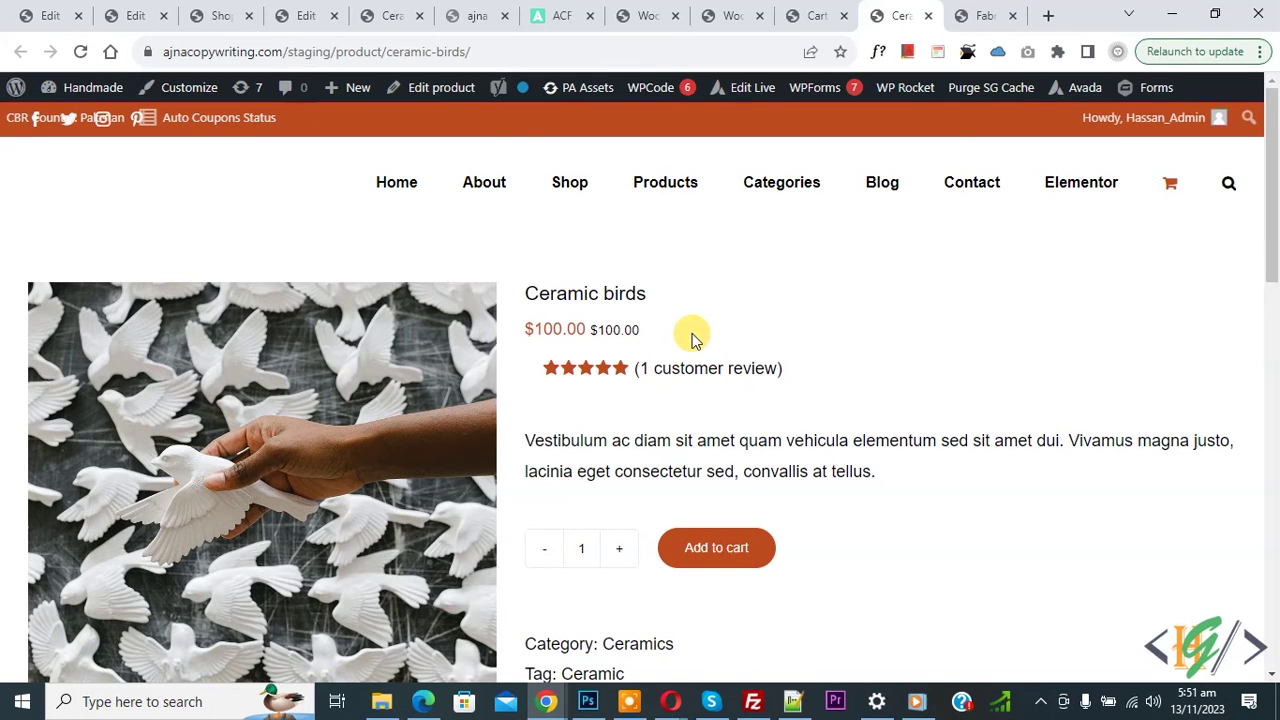
left_click(441, 90)
left_click(987, 10)
left_click(441, 87)
key("ctrl+shift+Tab")
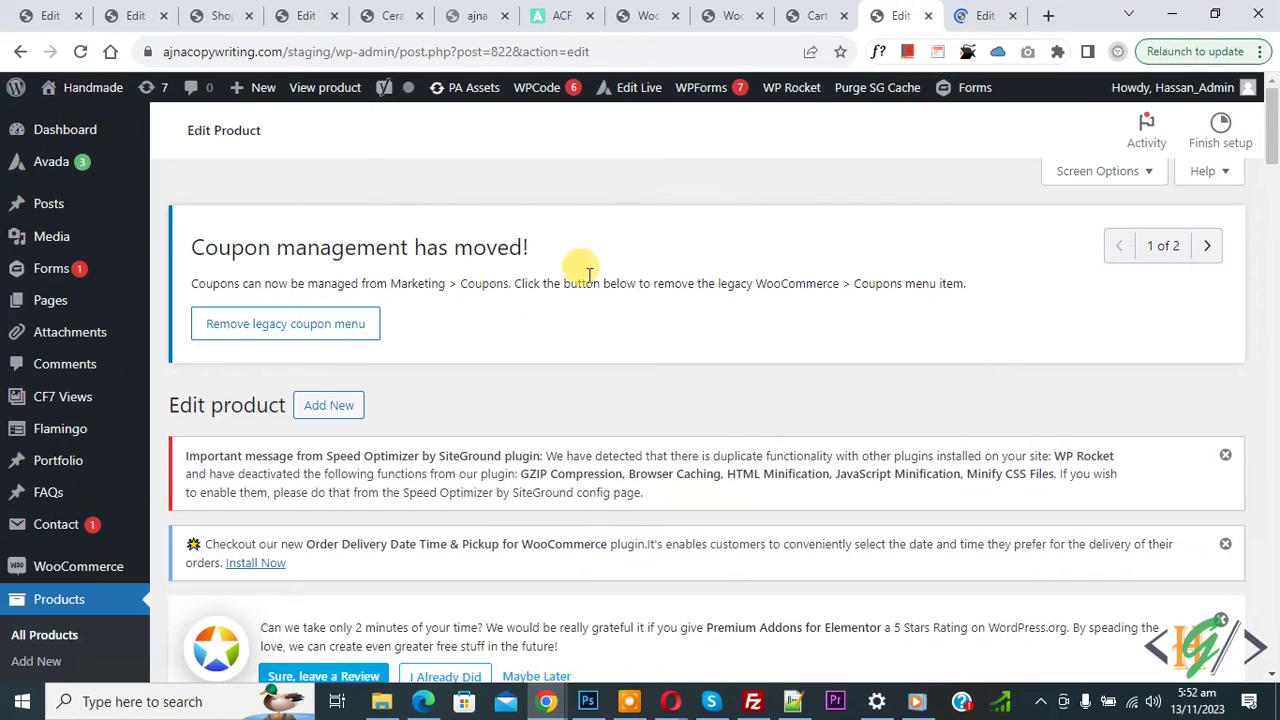
Step: Assign the "Product 1" shipping class to the Ceramic birds product and update it
scroll(551, 277, "down", 15)
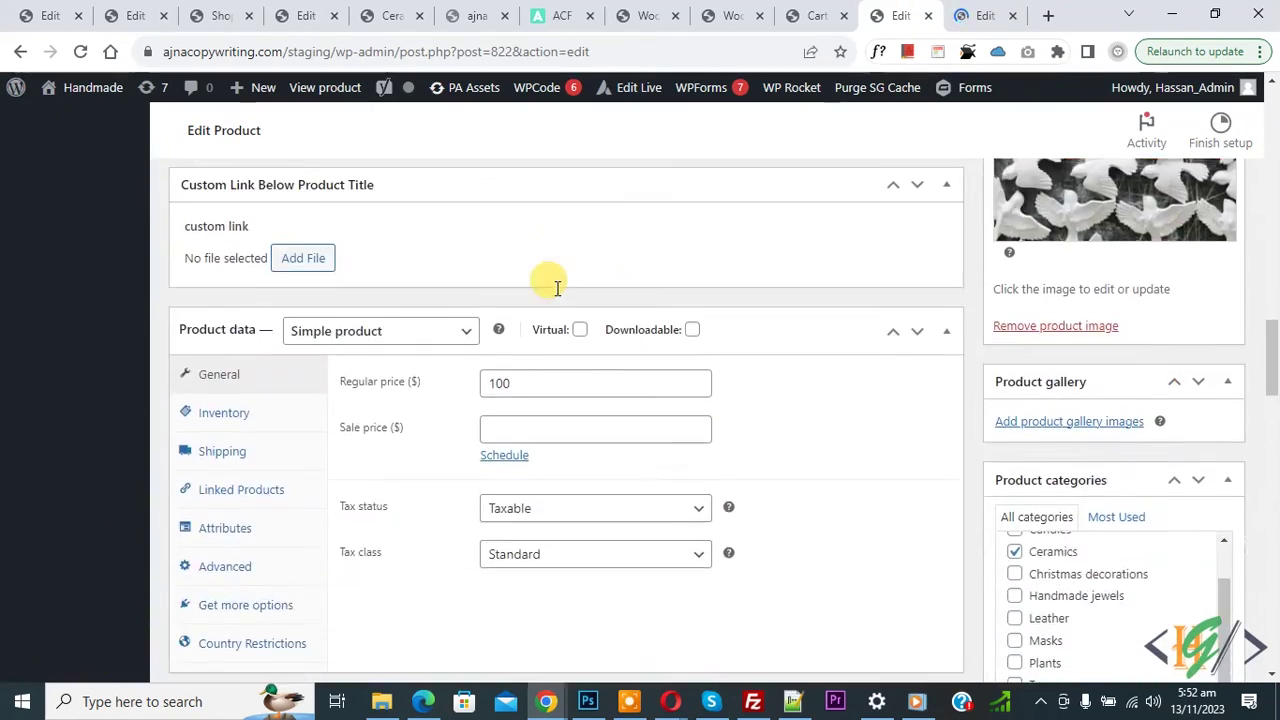
scroll(557, 287, "down", 2)
scroll(554, 300, "up", 1)
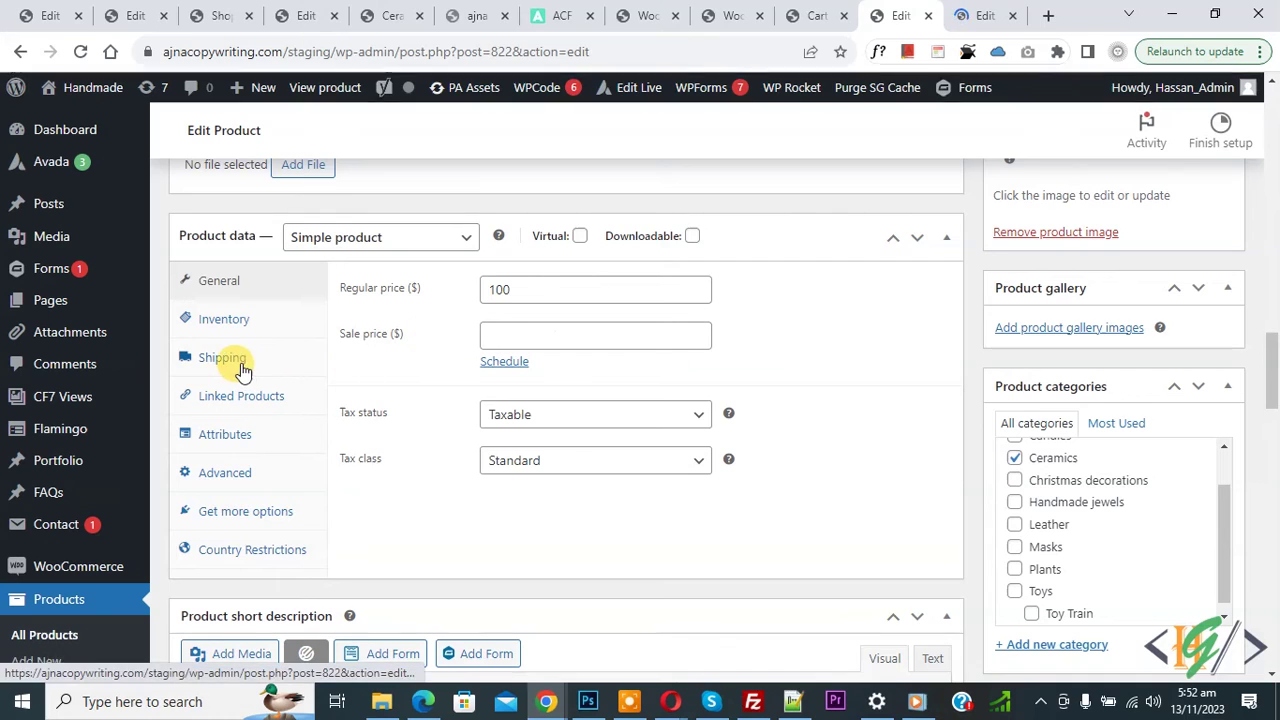
left_click(230, 360)
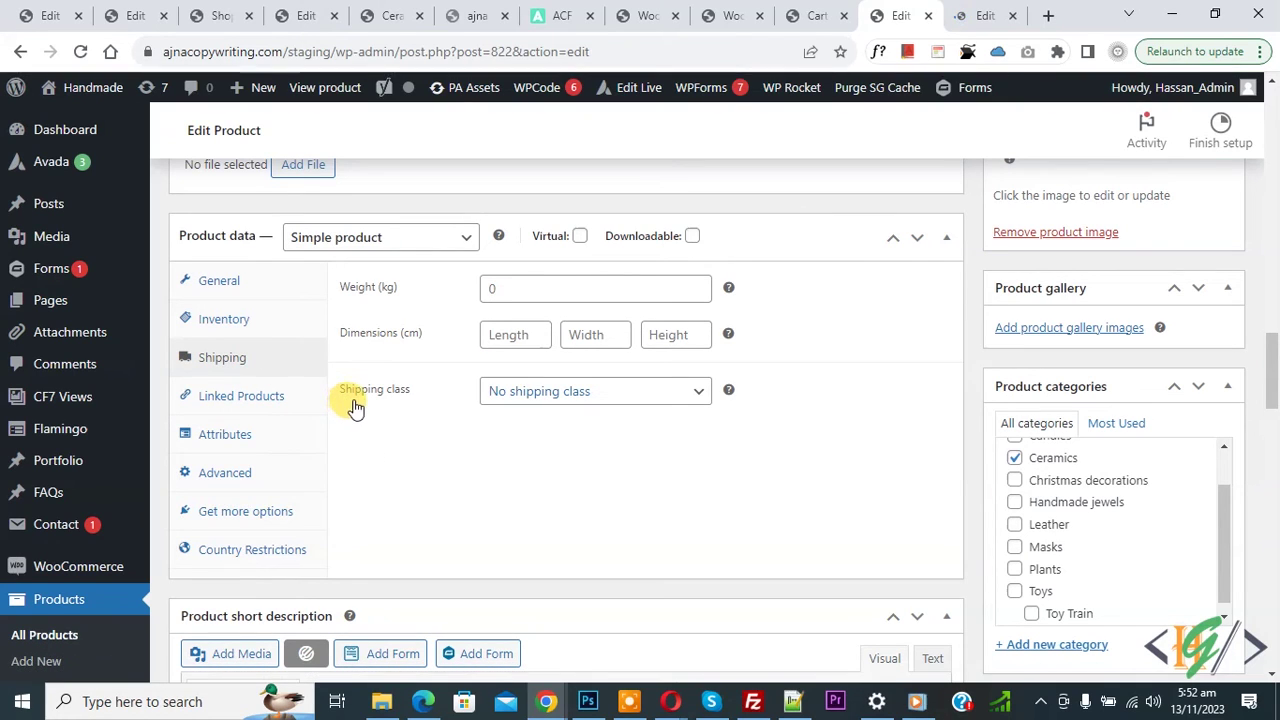
left_click(562, 396)
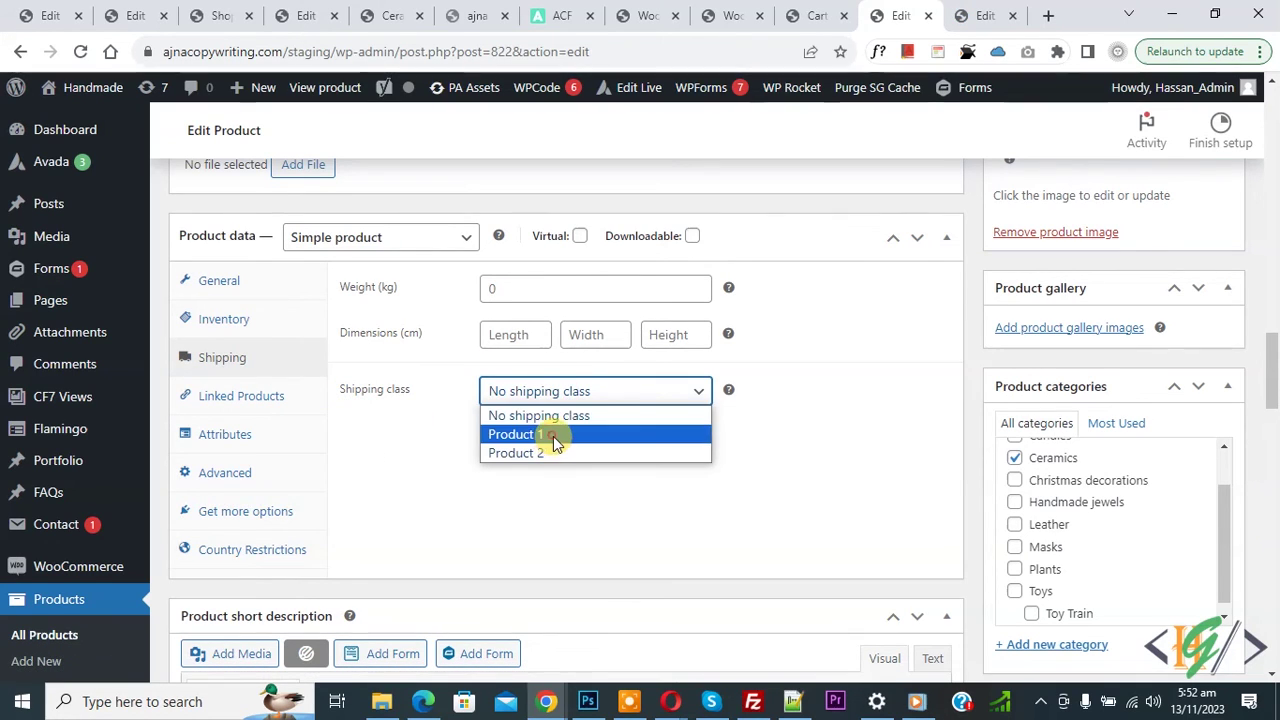
left_click(557, 437)
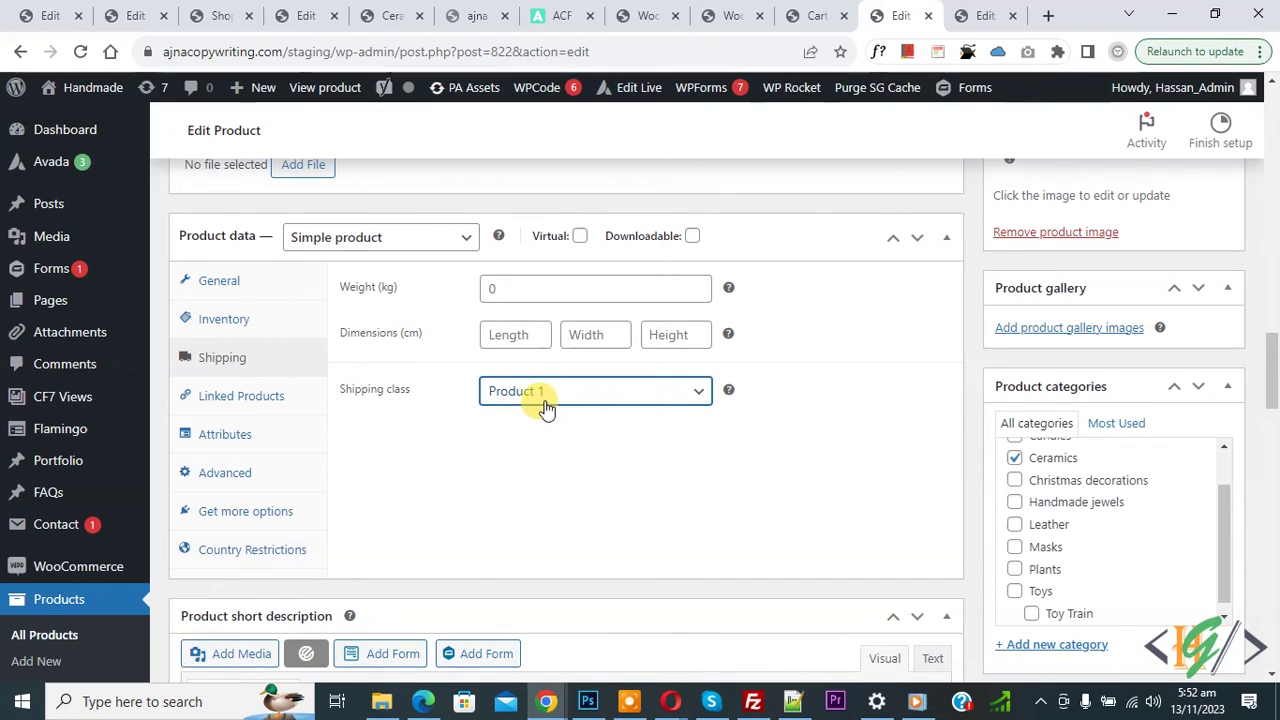
left_click_drag(1273, 403, 1273, 350)
left_click(1202, 252)
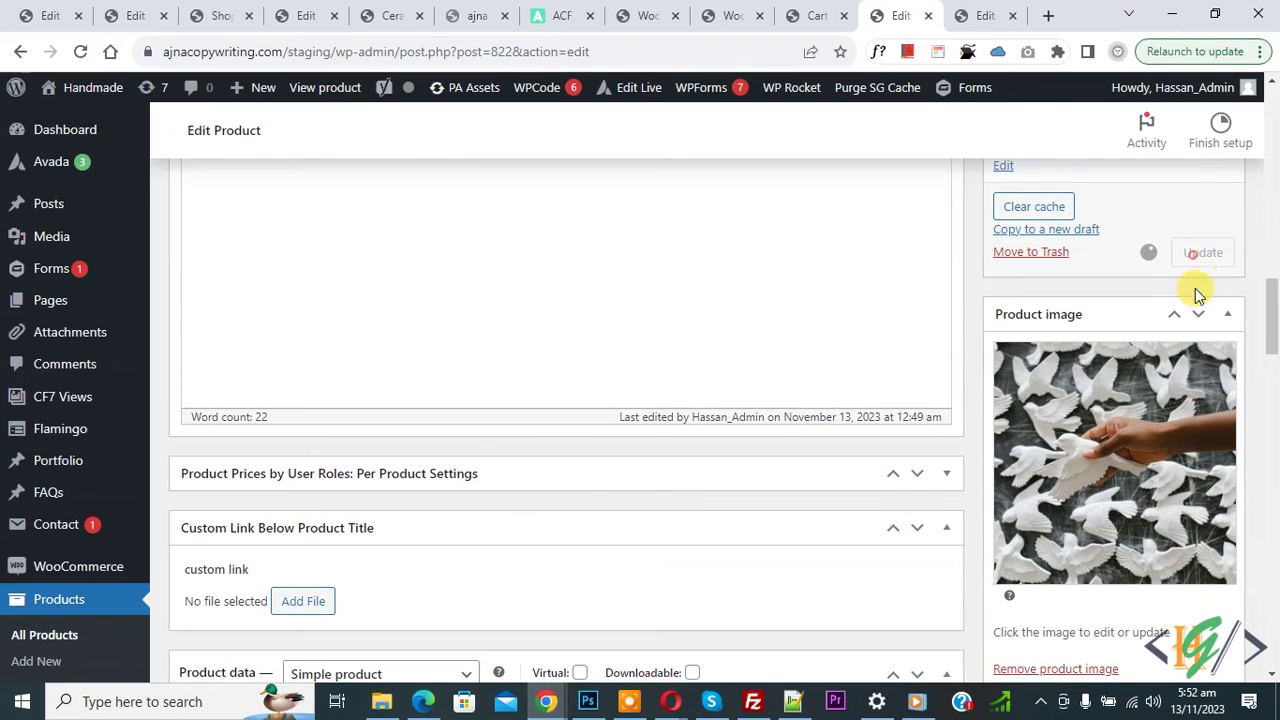
Step: Assign the "Product 2" shipping class to the Fabric mask product and update it
left_click(1003, 12)
scroll(563, 253, "down", 15)
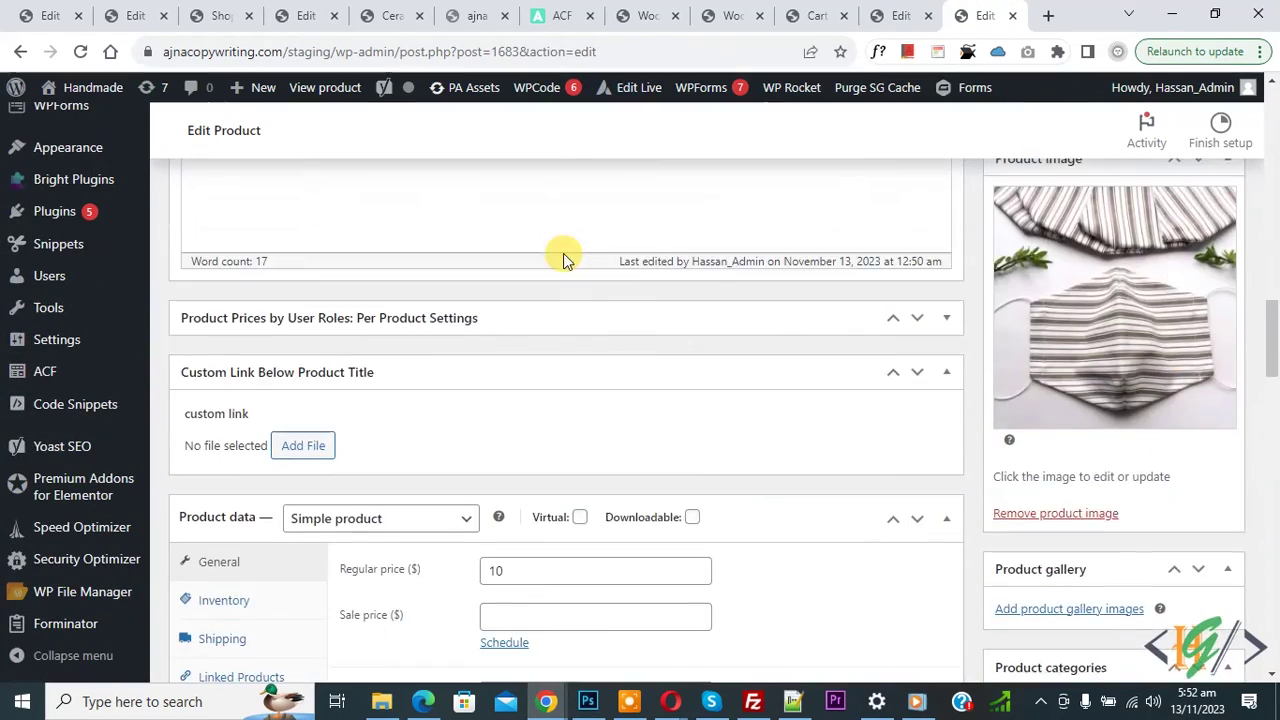
left_click(243, 356)
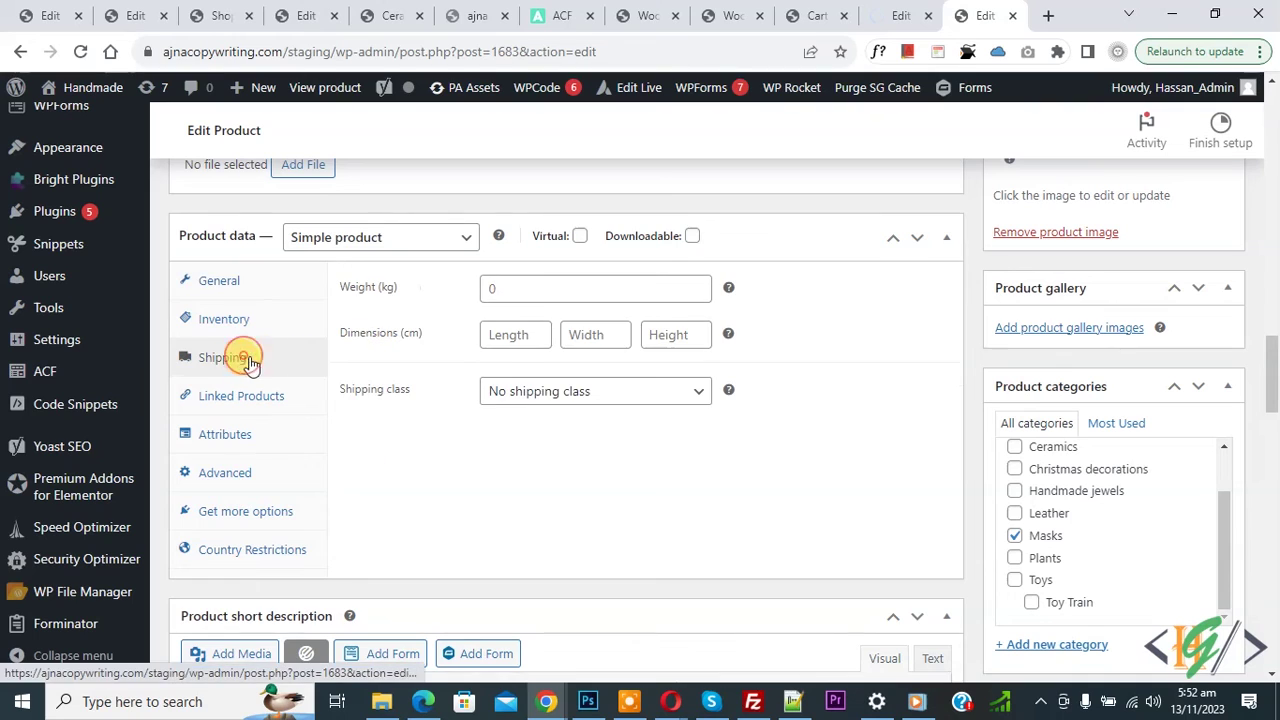
left_click(550, 397)
left_click(512, 451)
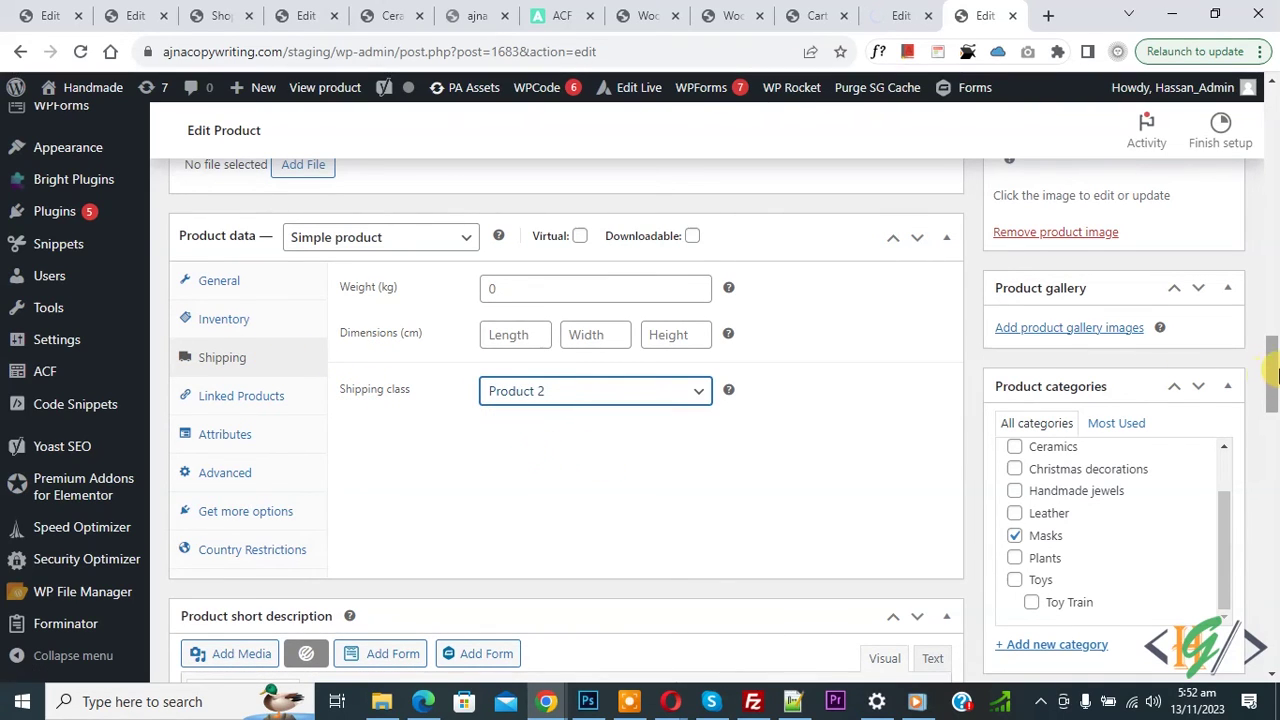
left_click_drag(1272, 376, 1272, 300)
left_click(1201, 392)
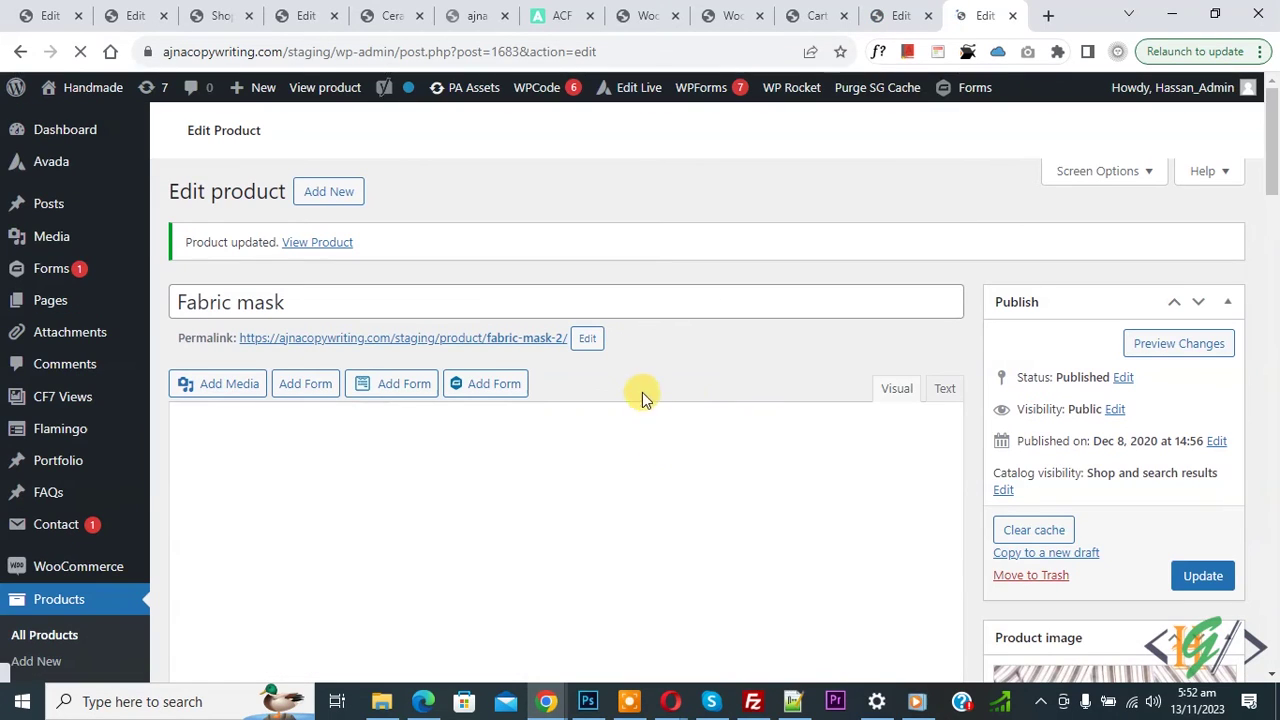
Step: Reload the cart page and check the flat rate shipping charge in the cart totals against the item quantities
left_click(800, 16)
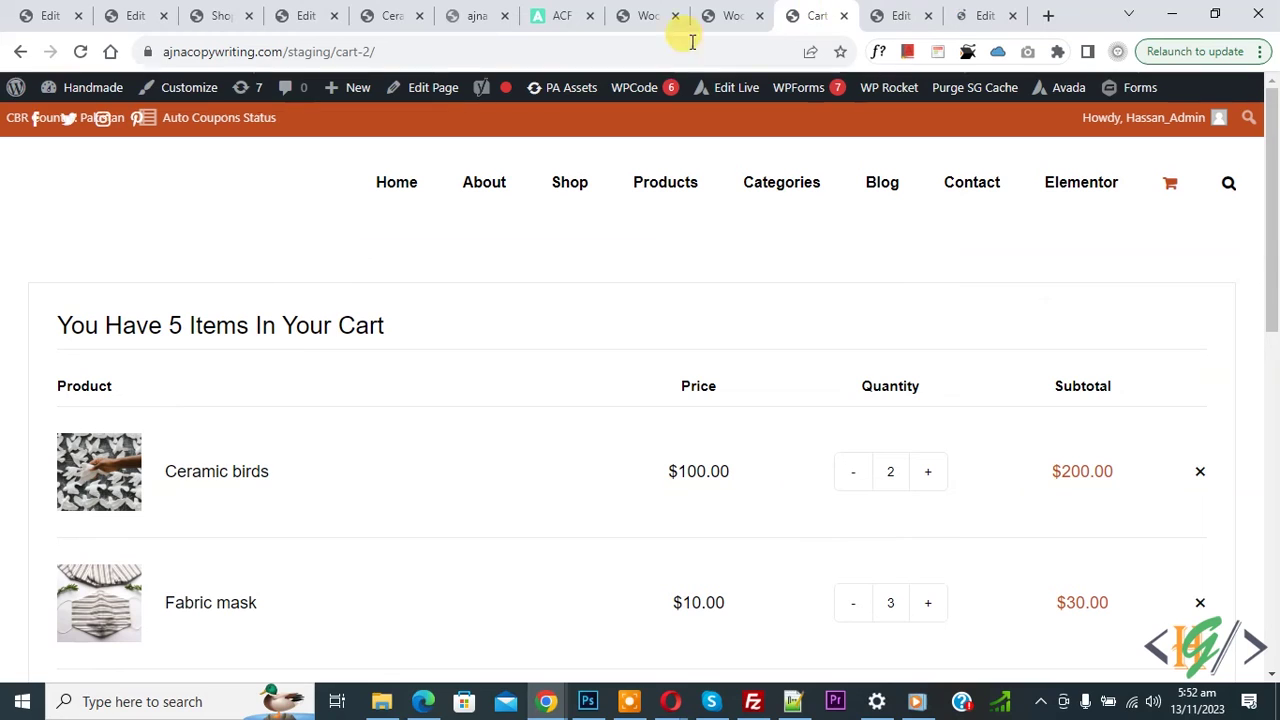
left_click(78, 51)
scroll(495, 445, "down", 5)
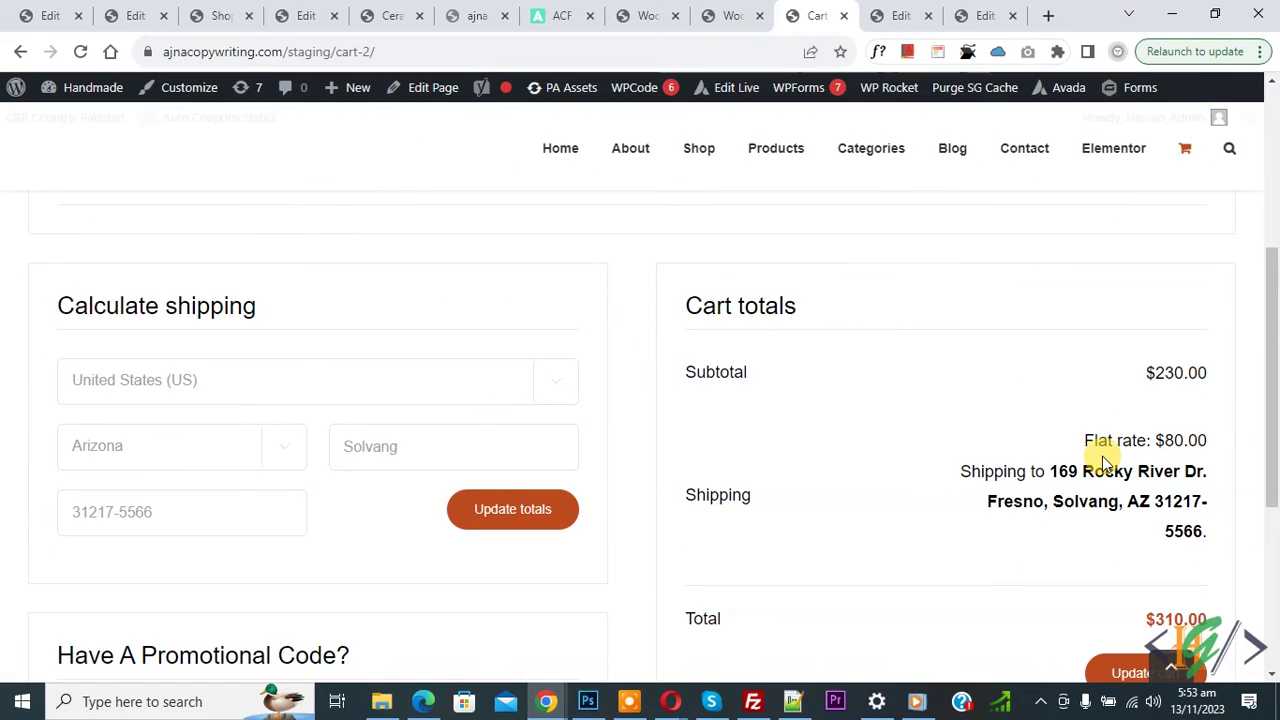
scroll(1030, 455, "up", 5)
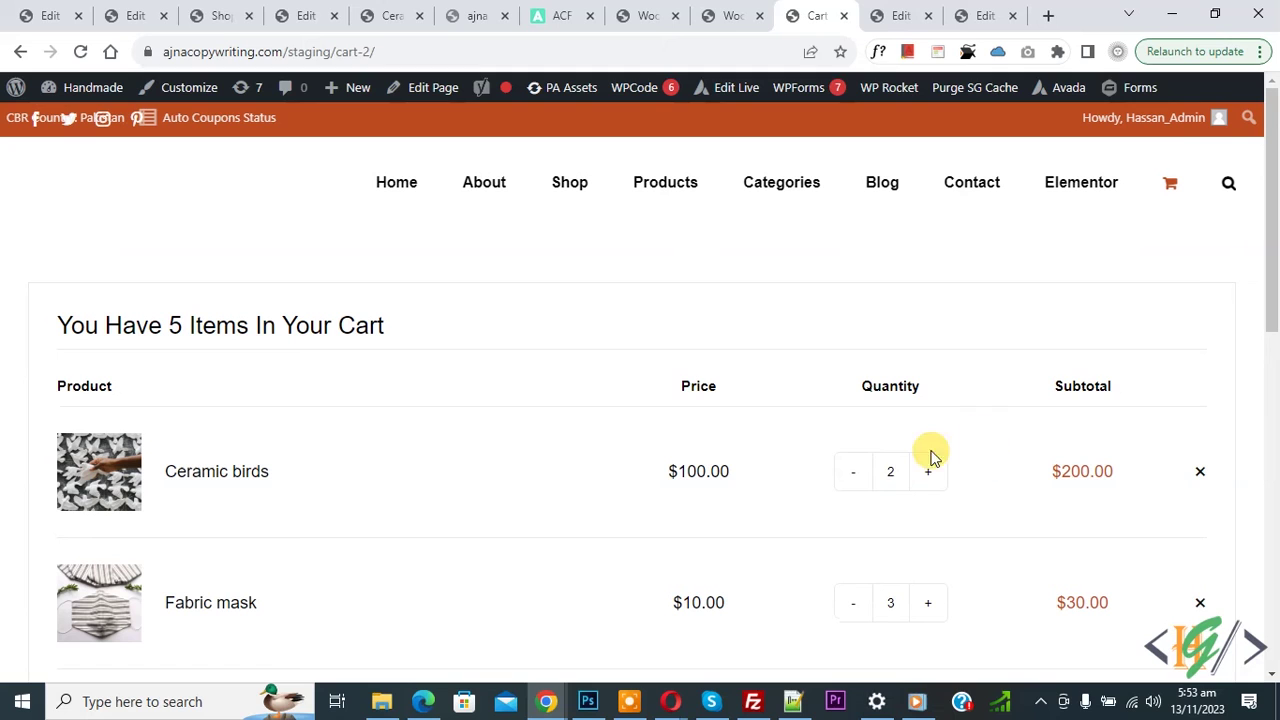
Step: Set the quantities of Ceramic birds and Fabric mask to 1 each, update the cart and check the flat rate
left_click(852, 478)
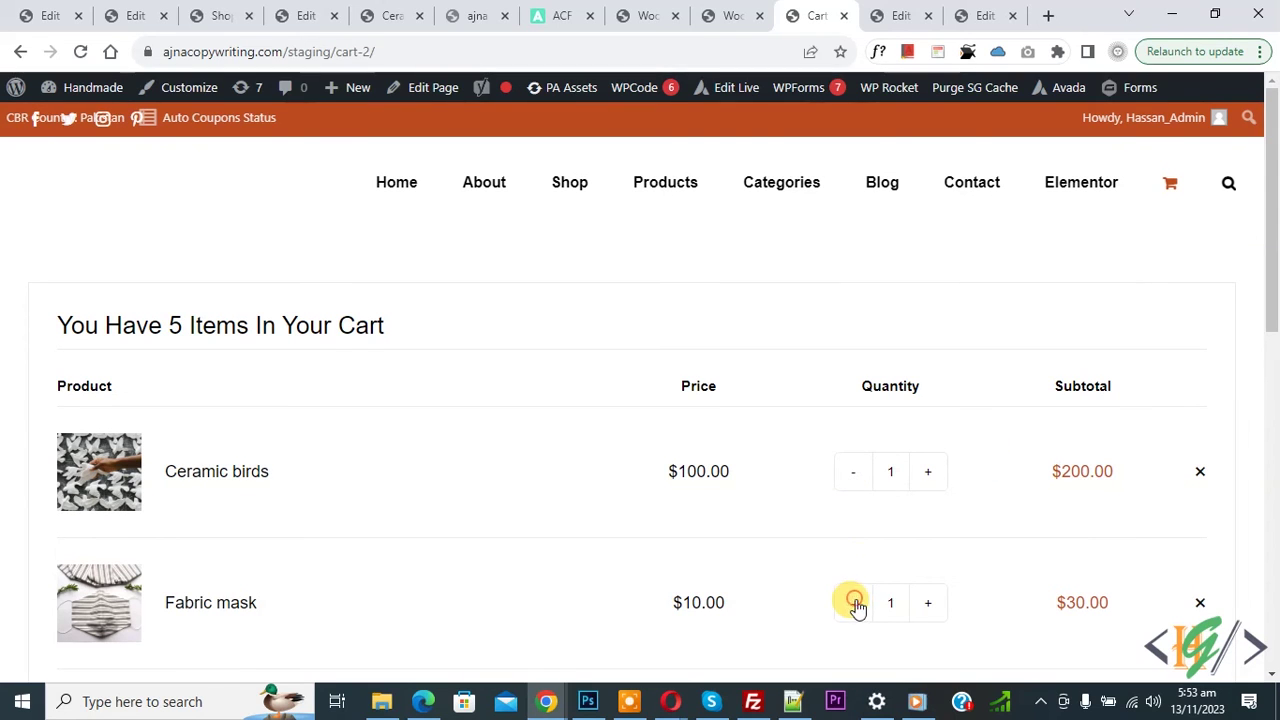
scroll(1109, 409, "down", 8)
left_click(1140, 483)
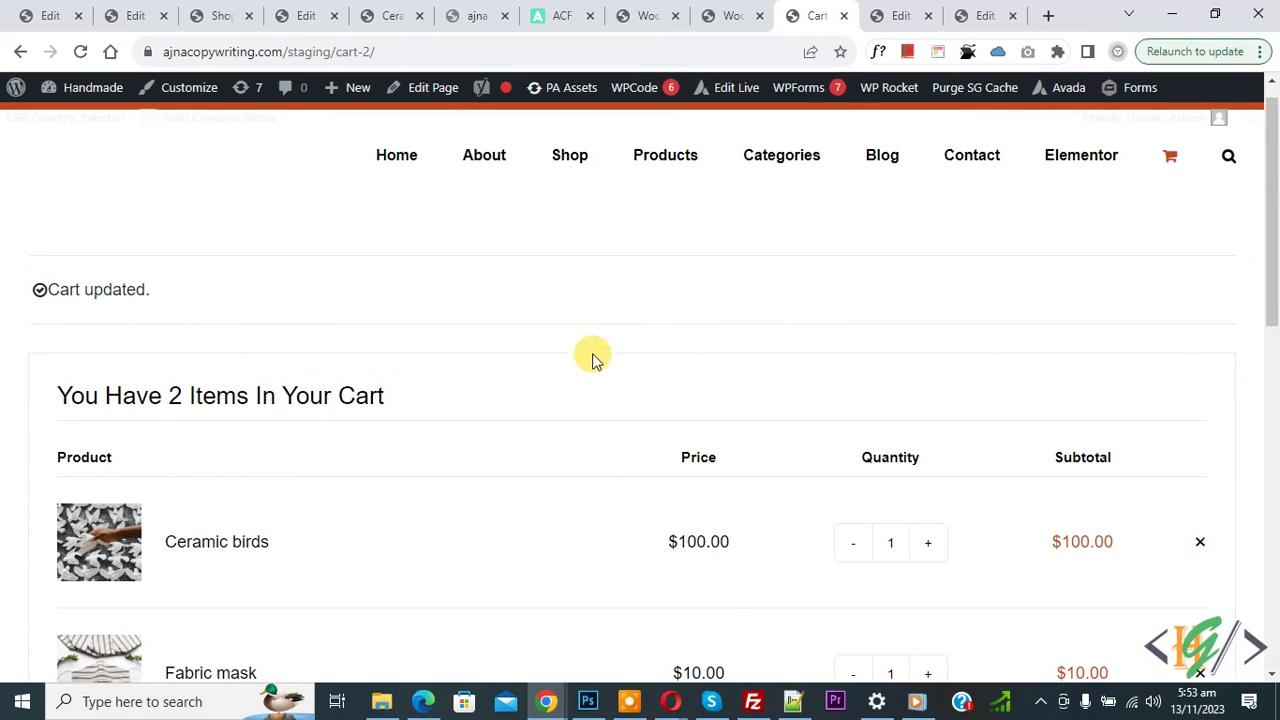
scroll(617, 317, "down", 6)
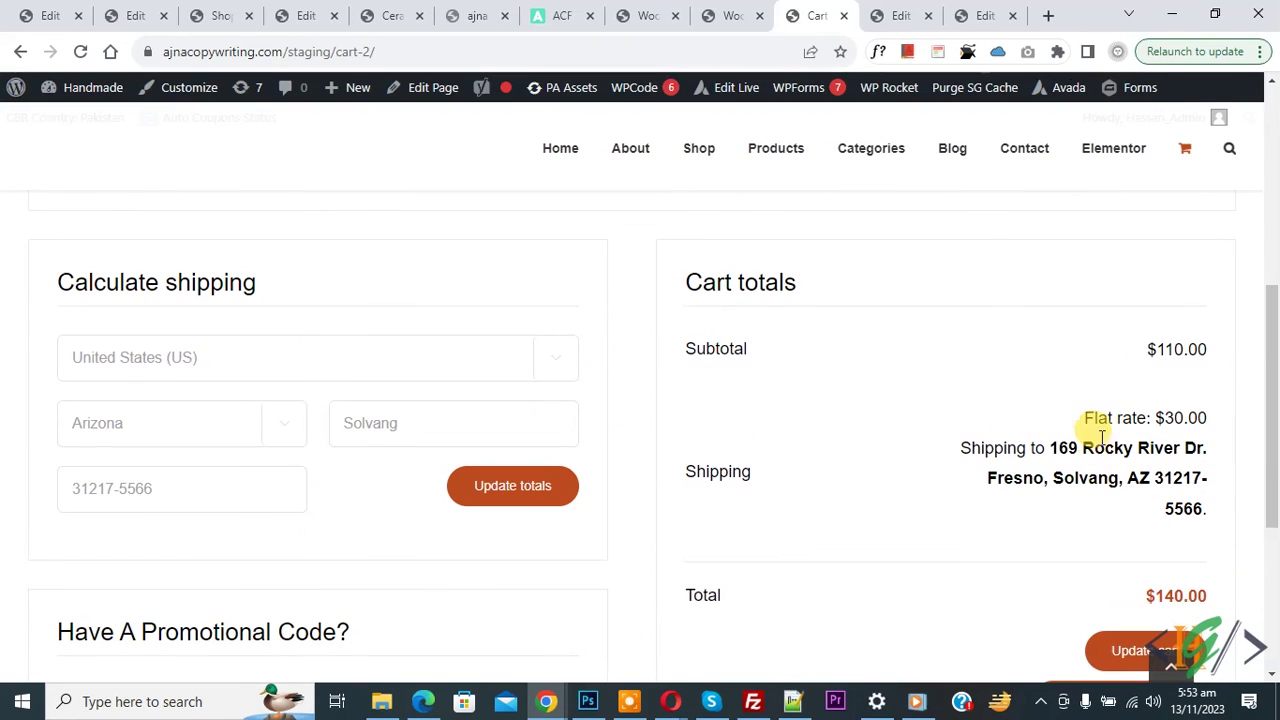
Step: Set the Ceramic birds quantity to 2 and update the cart
scroll(966, 432, "up", 2)
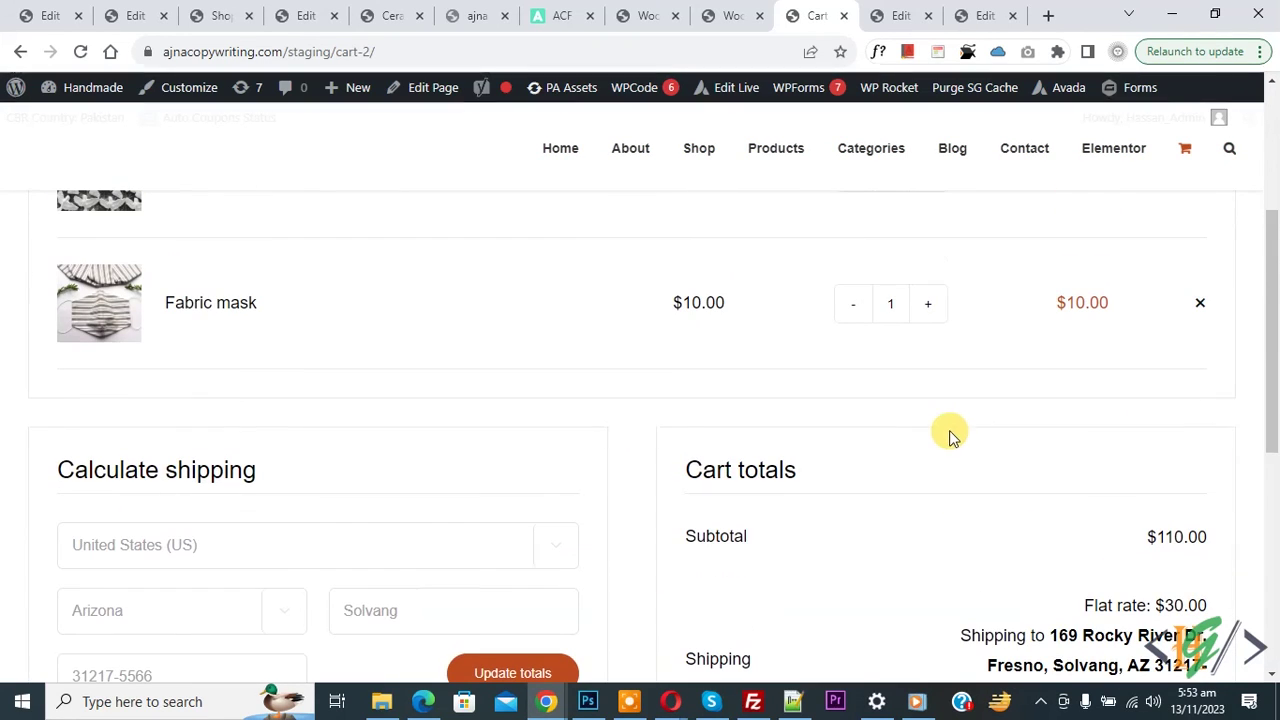
scroll(470, 330, "up", 1)
scroll(463, 343, "up", 1)
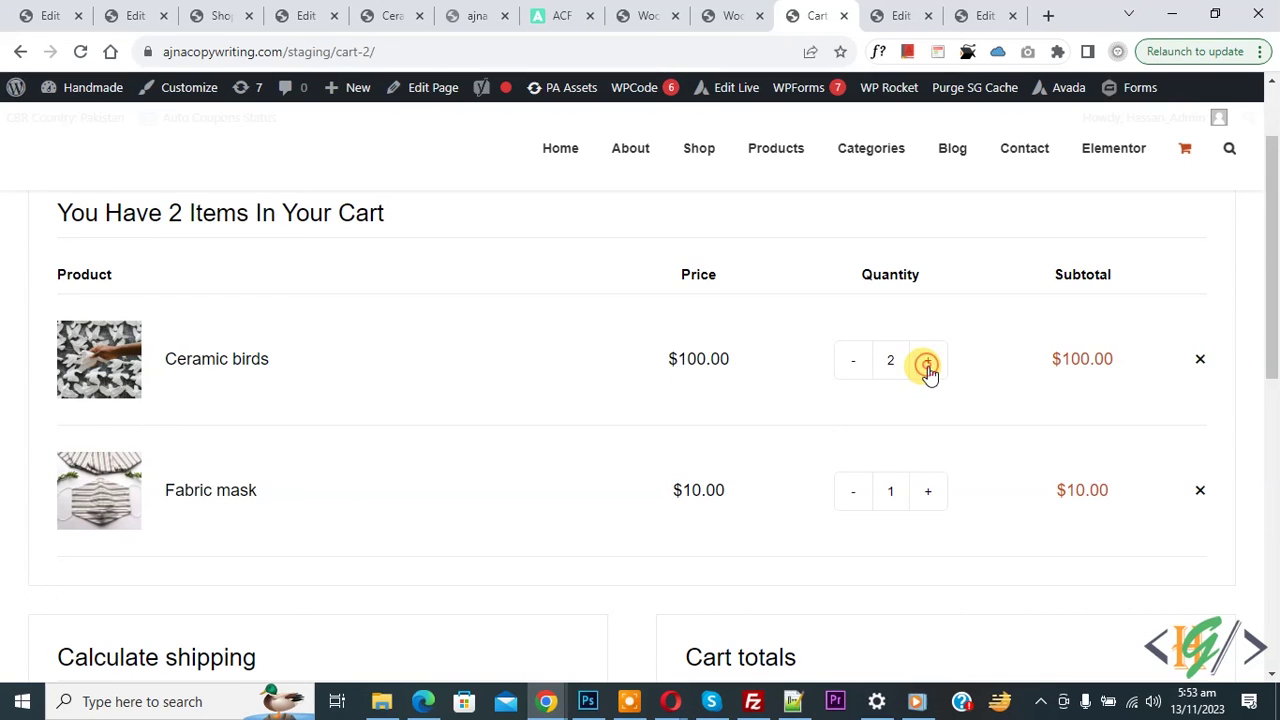
scroll(930, 372, "down", 6)
left_click(1143, 369)
scroll(946, 384, "up", 2)
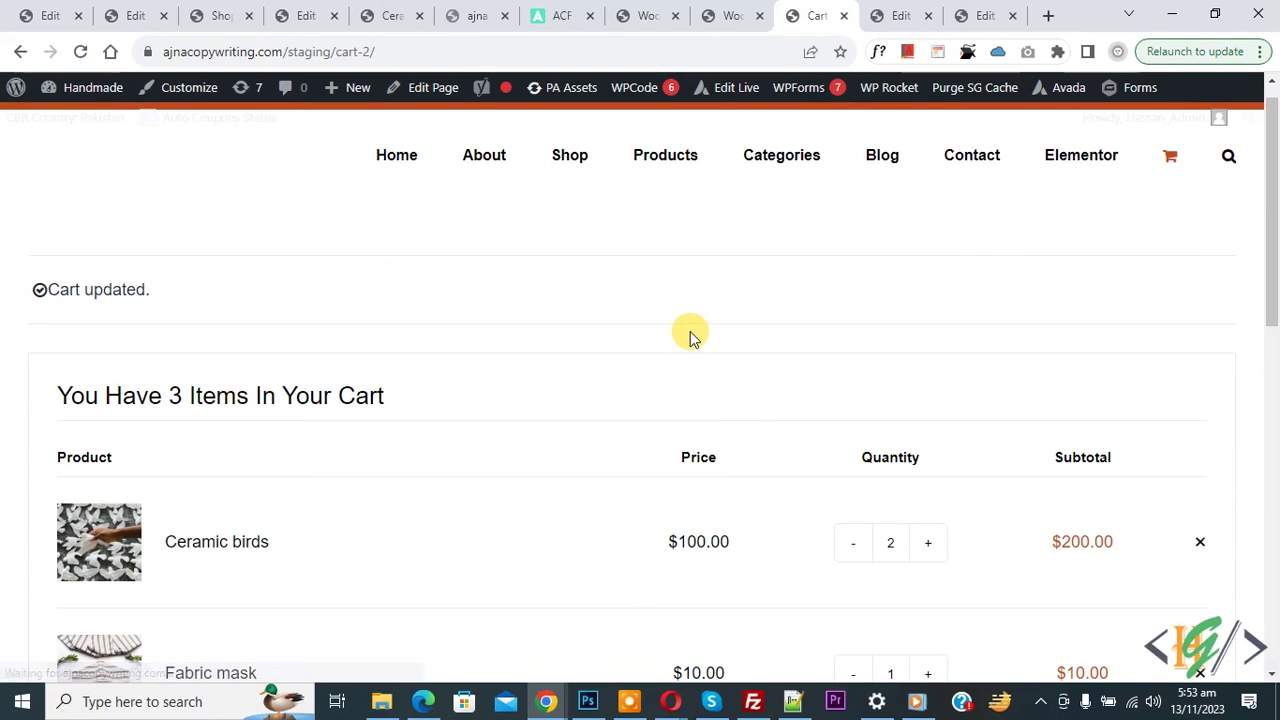
Step: Check the flat rate in the cart totals against the quantities and subtotals of both cart items
scroll(710, 337, "down", 5)
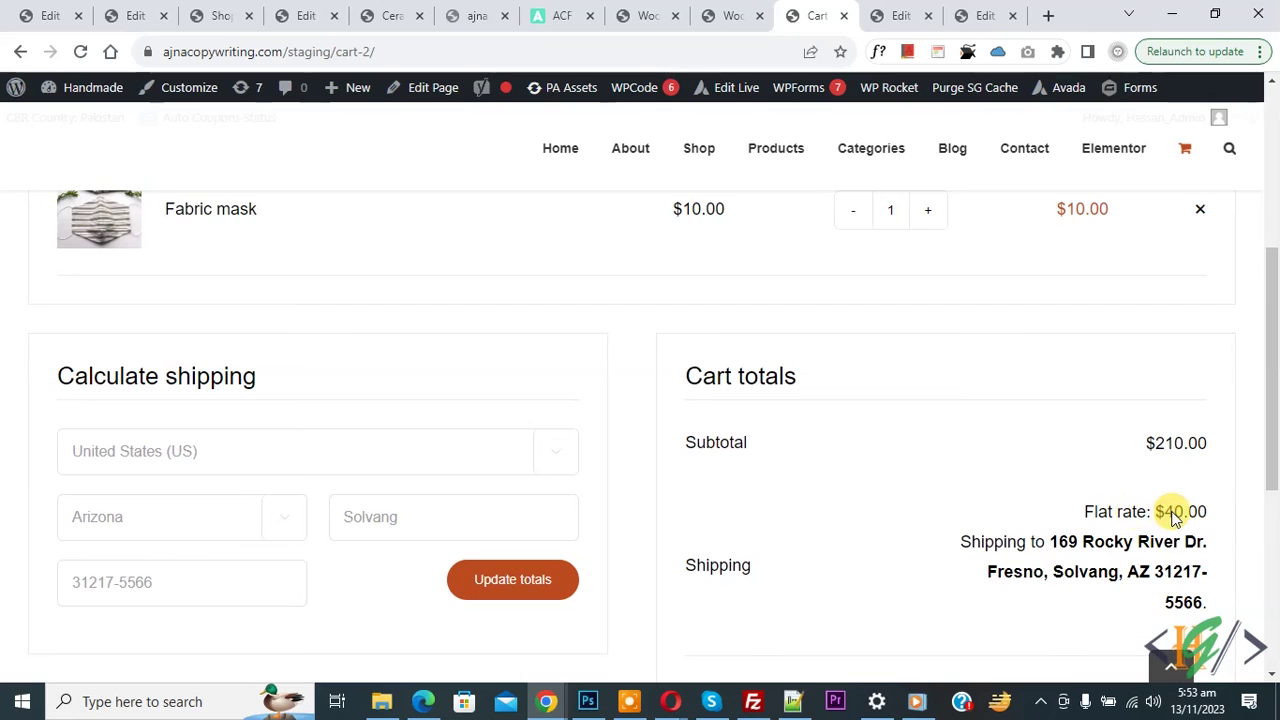
scroll(1118, 512, "up", 3)
left_click_drag(1136, 358, 1077, 400)
left_click(1129, 488)
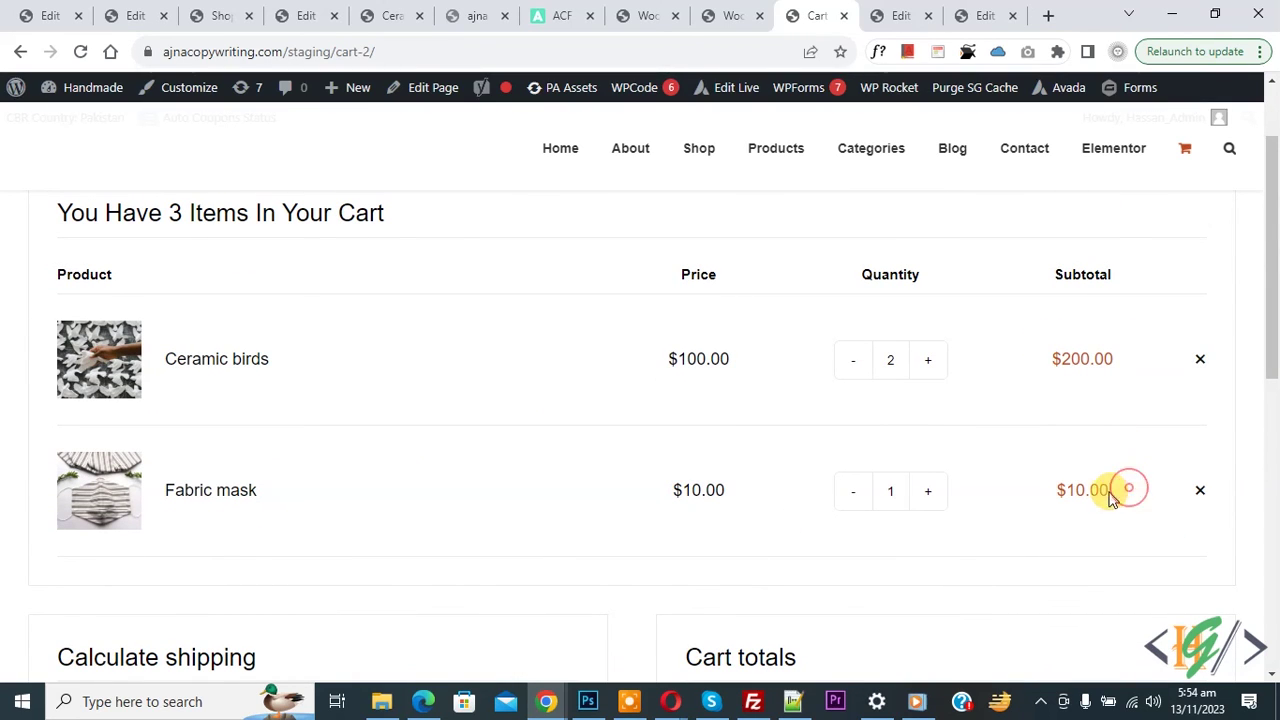
left_click_drag(1072, 494, 857, 508)
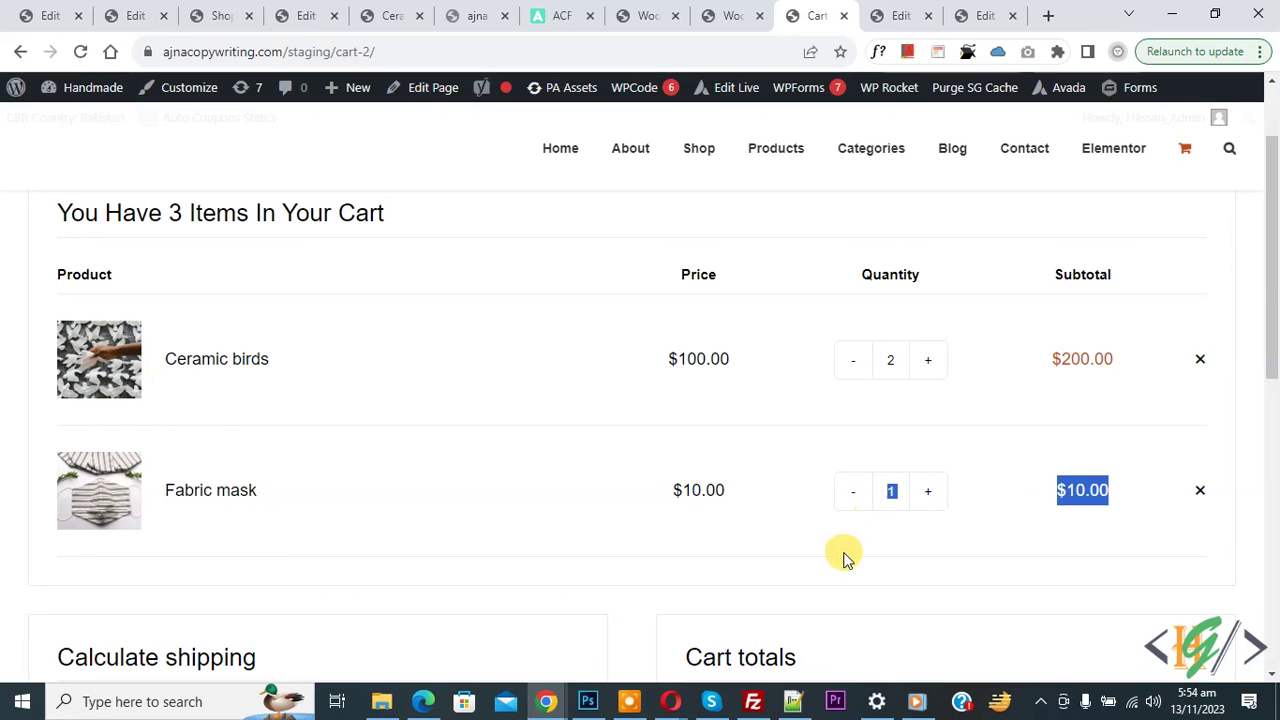
Step: Review the shipping class assigned in the Ceramic birds product's shipping data, keeping "Product 1" selected
key("ctrl+Tab")
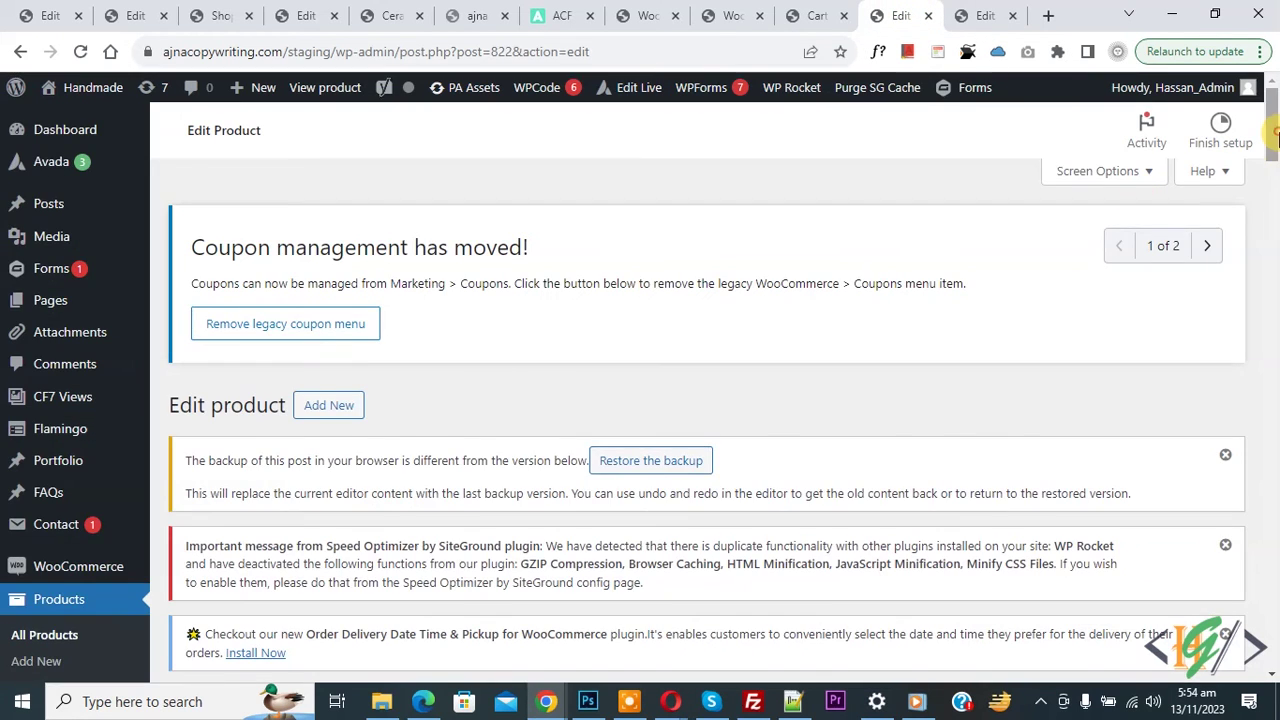
left_click_drag(1271, 190, 1272, 398)
left_click(216, 350)
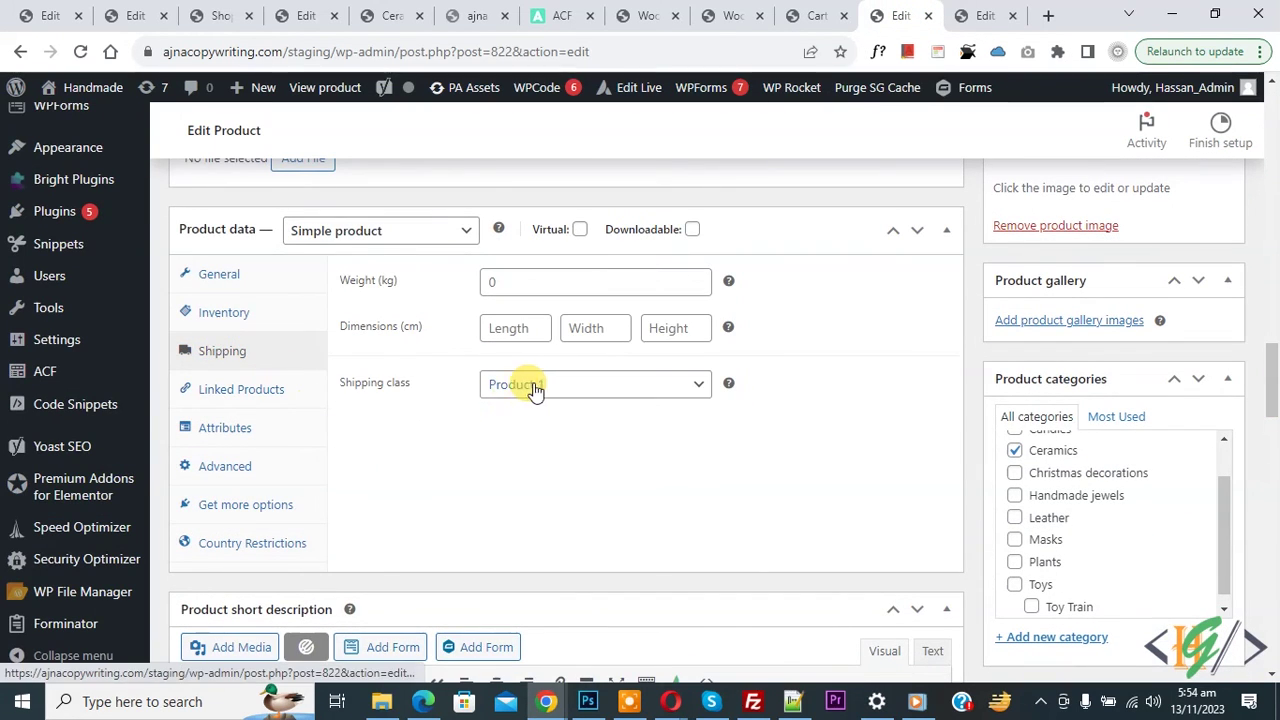
left_click(537, 384)
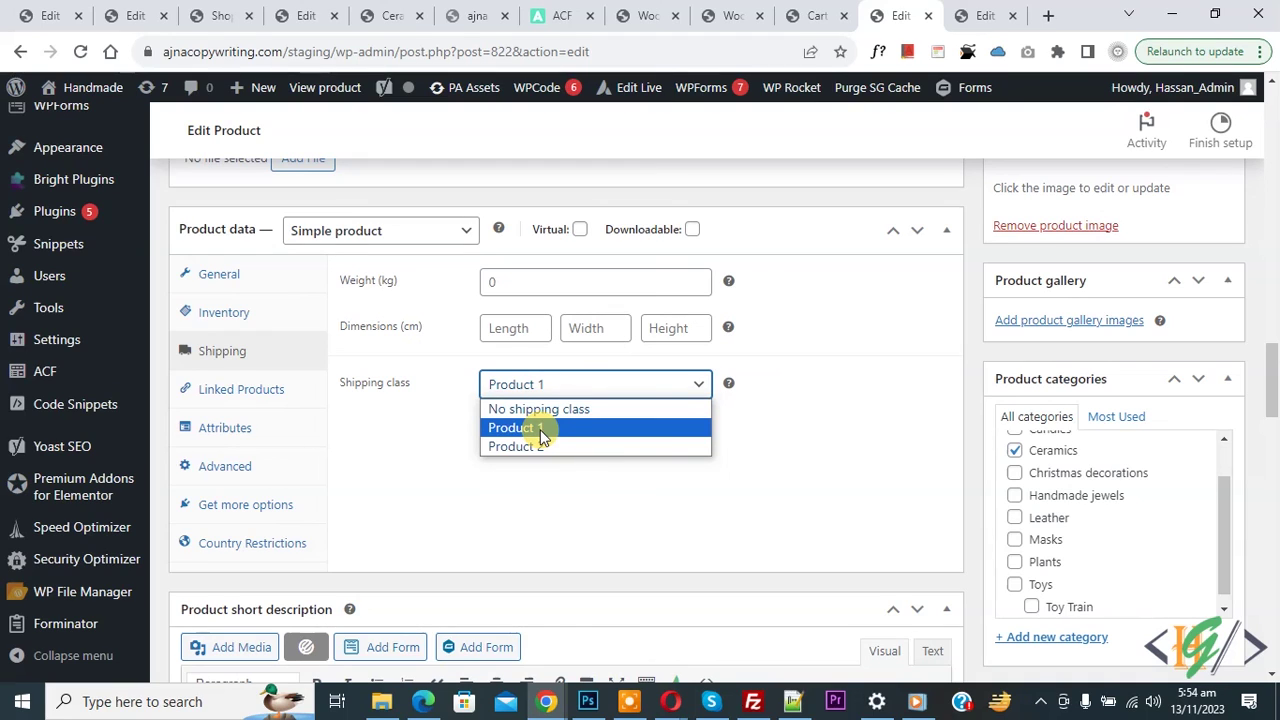
left_click(541, 435)
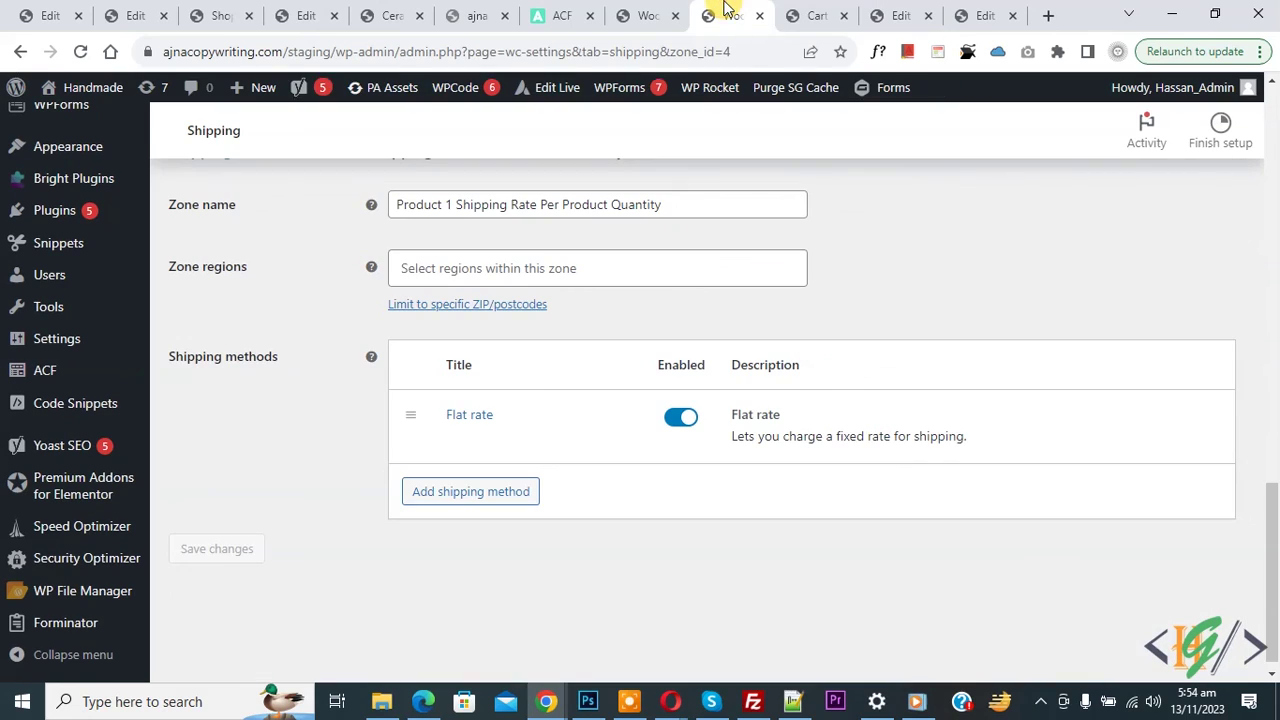
Step: Reopen the zone's Flat rate settings and examine the cost formulas of the "Product 1" and "Product 2" shipping classes
left_click(729, 12)
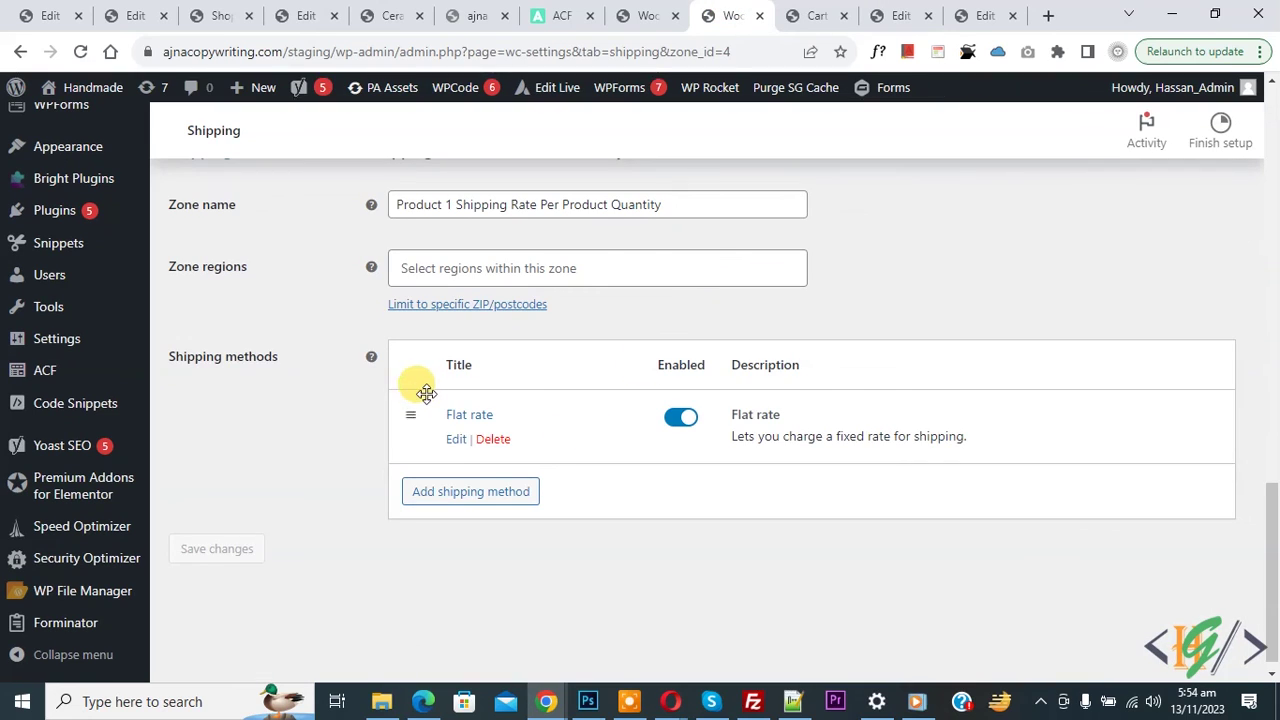
left_click(452, 440)
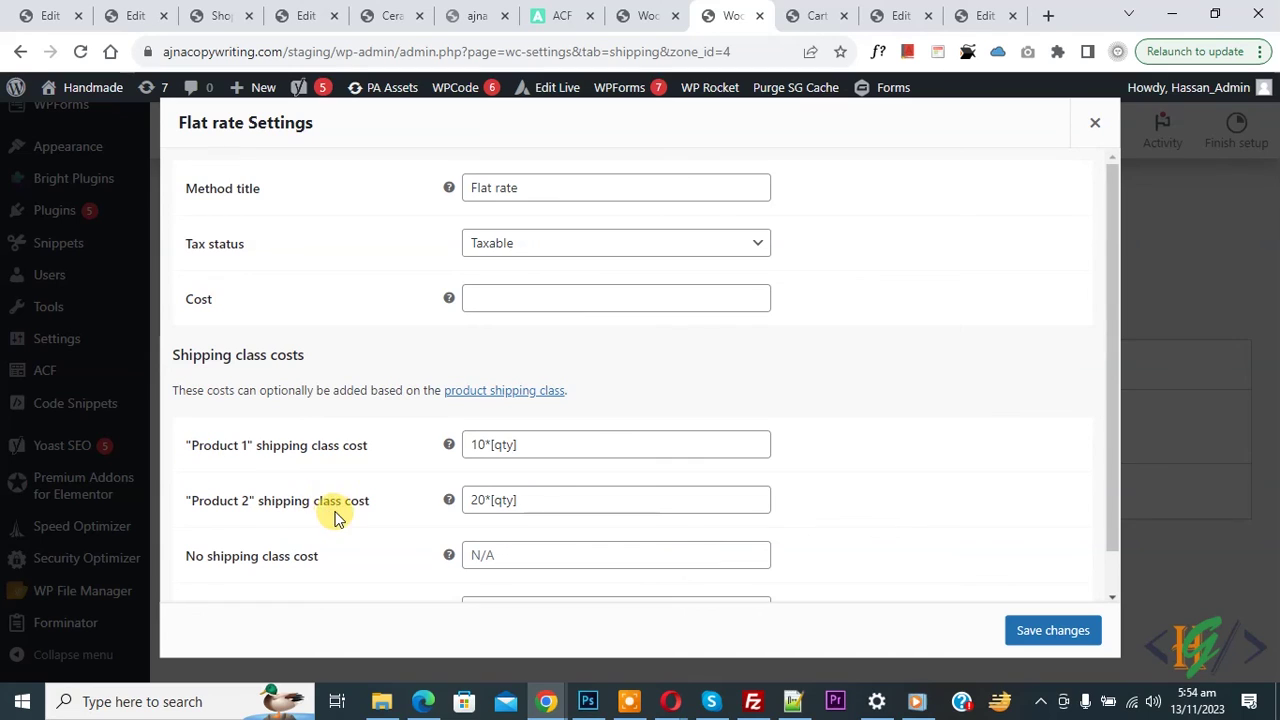
left_click(209, 523)
left_click(510, 447)
left_click_drag(512, 447, 466, 446)
left_click(530, 500)
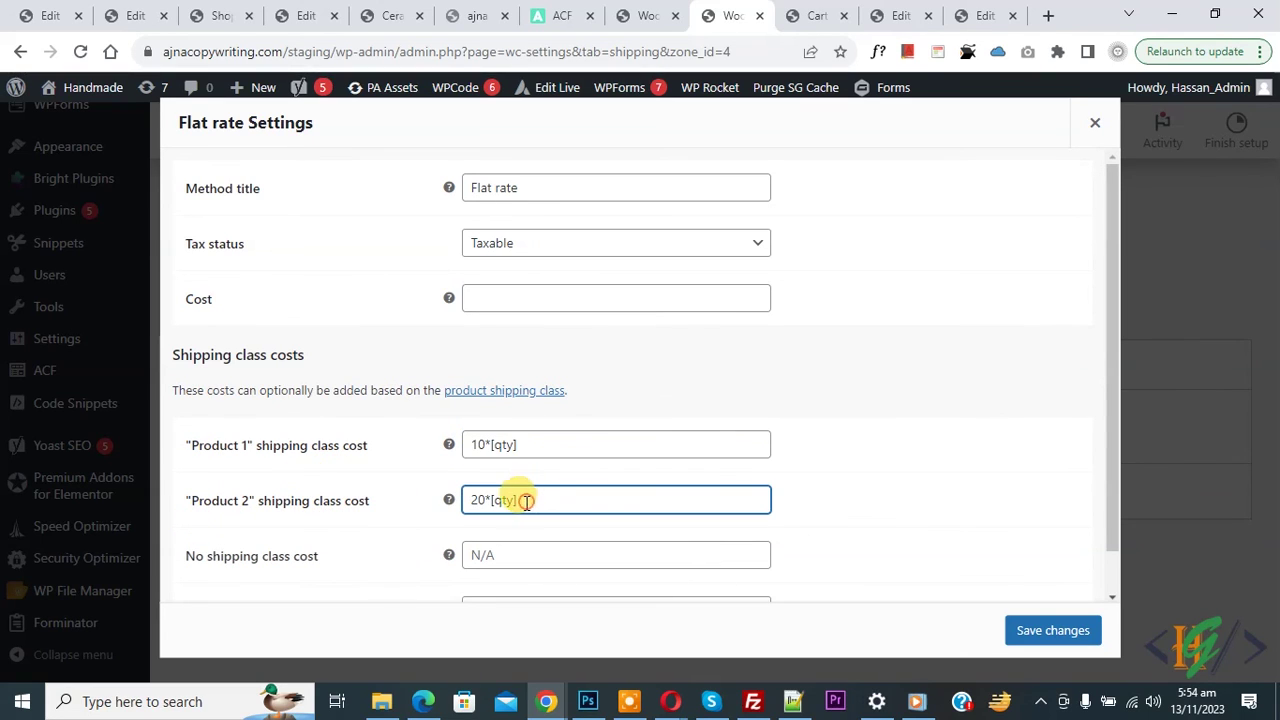
left_click_drag(484, 502, 463, 500)
left_click(520, 446)
left_click_drag(520, 446, 463, 446)
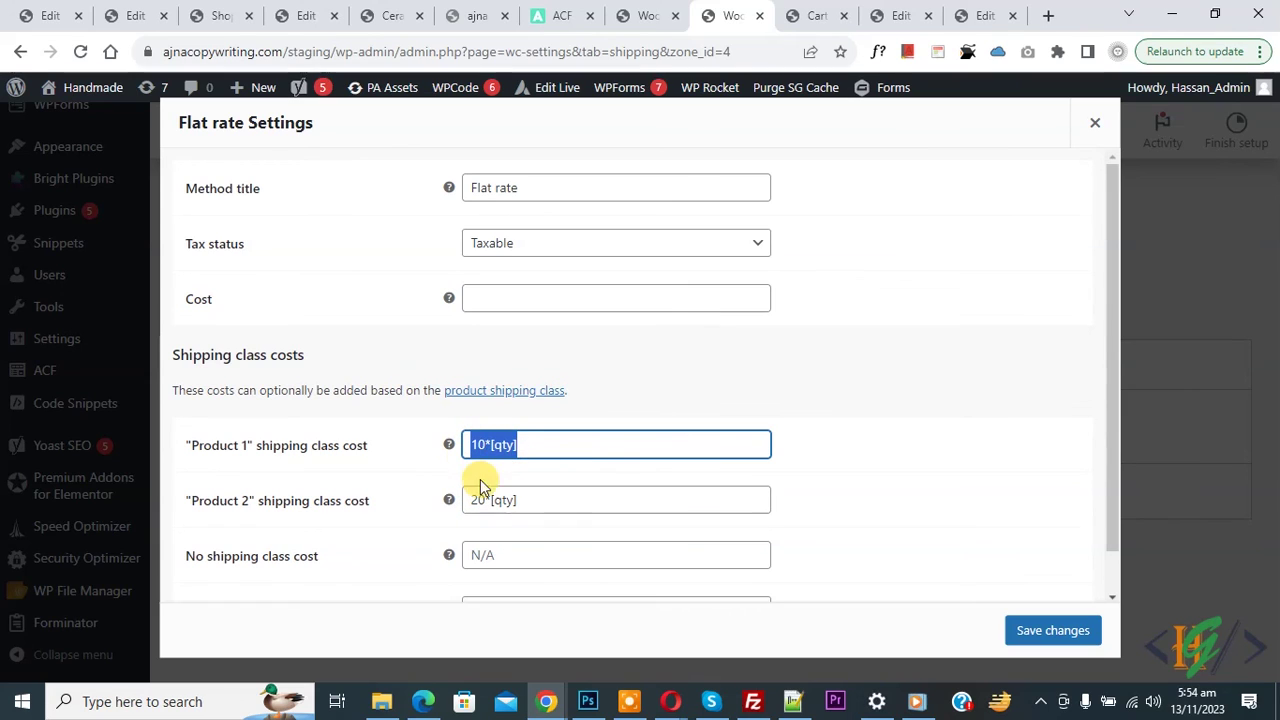